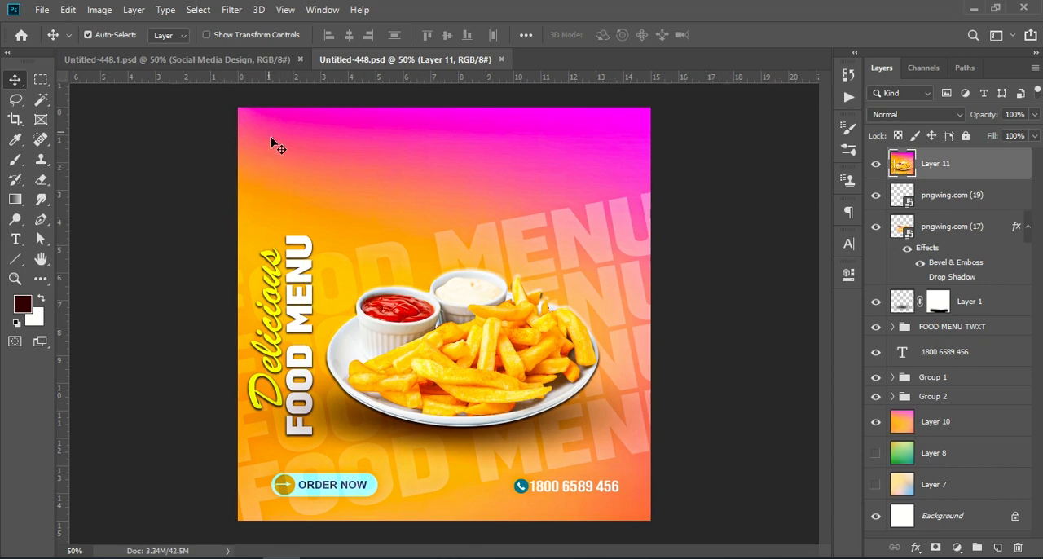
Step: Create a new 1080 x 1080 px document at 72 ppi in RGB Color with a white background
click(42, 10)
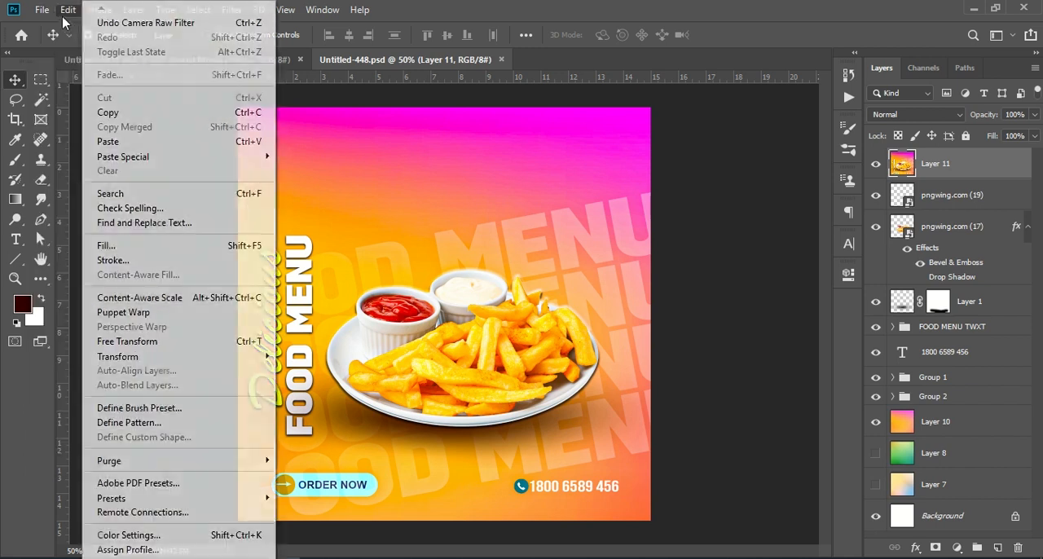
key(Escape)
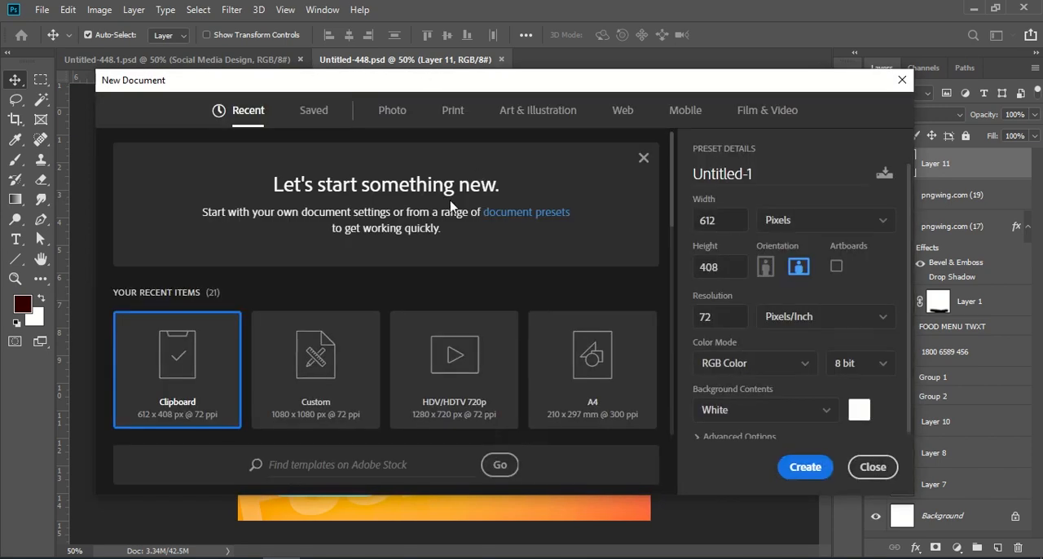
click(348, 367)
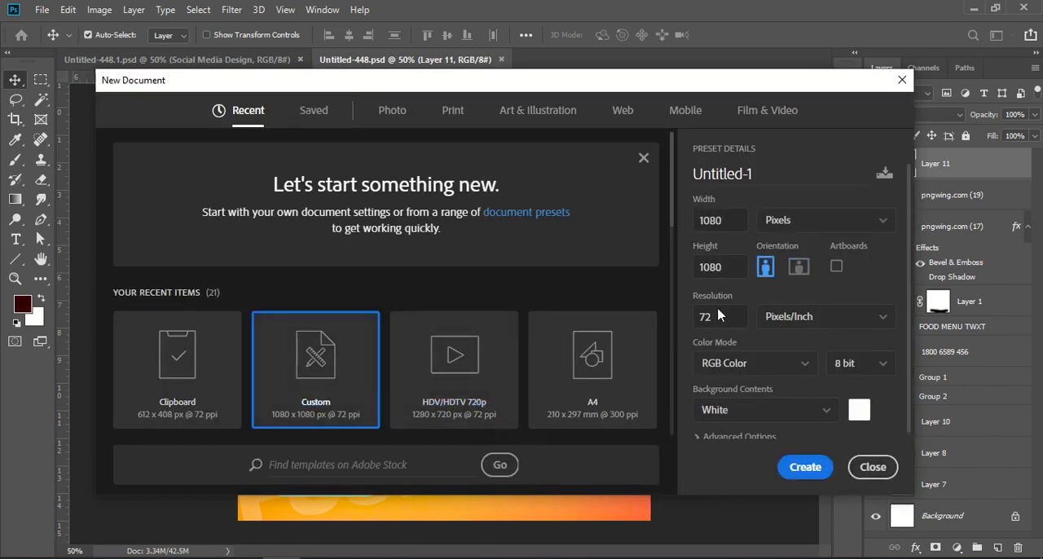
click(797, 473)
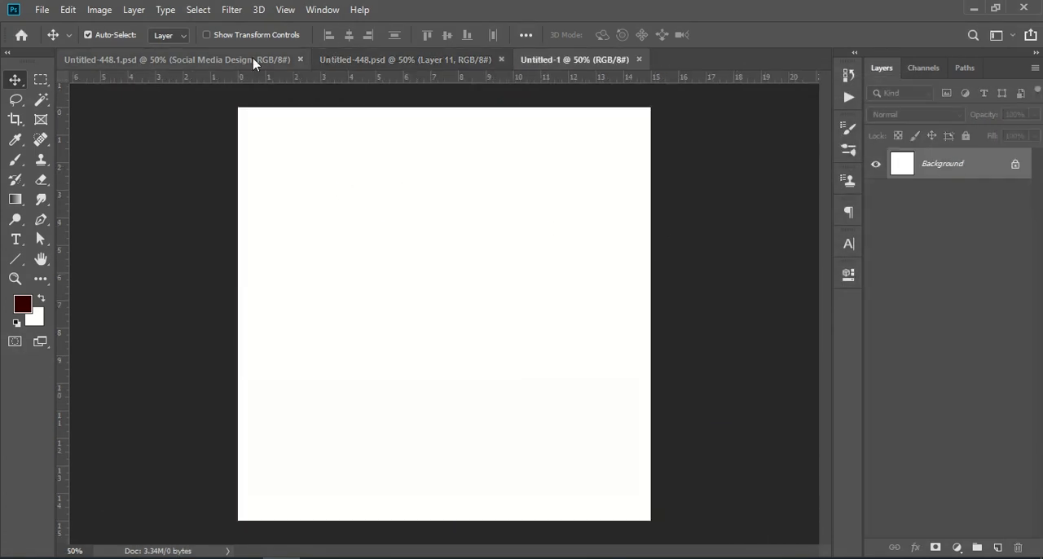
Step: Hide Layer 11 in Untitled-448.psd and copy the fries plate layer, pngwing.com (17), into the new Untitled-1 document
click(360, 61)
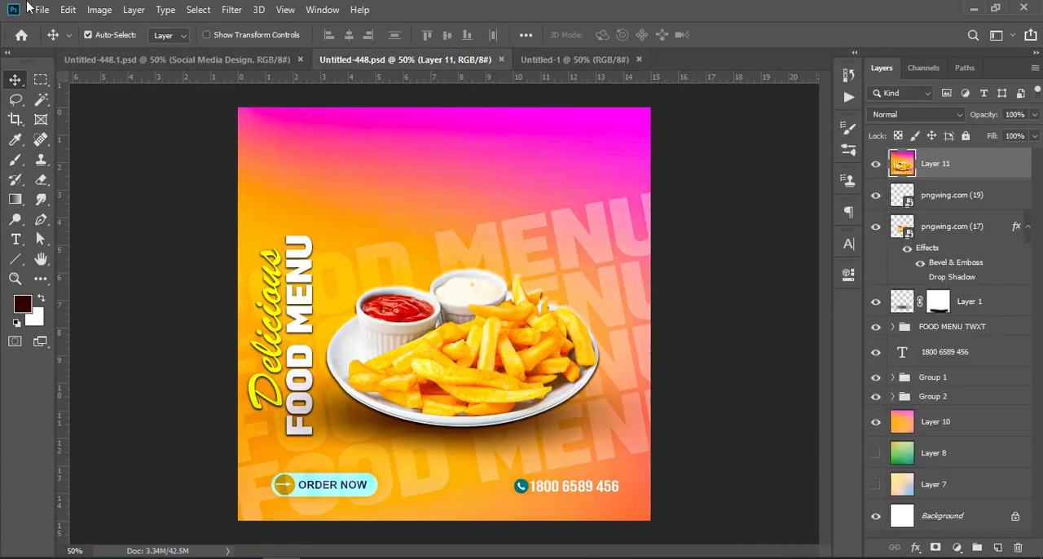
click(953, 228)
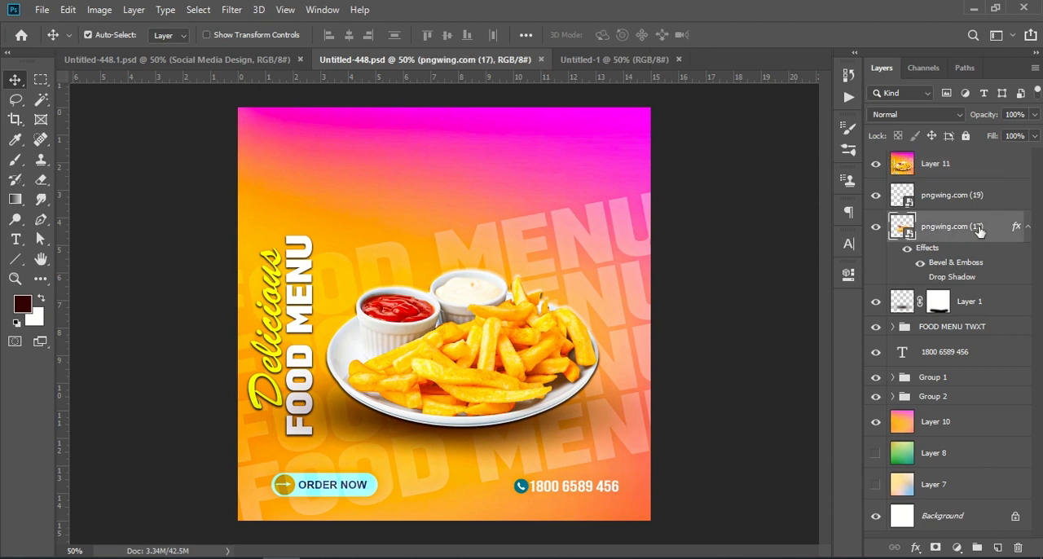
click(876, 164)
click(876, 226)
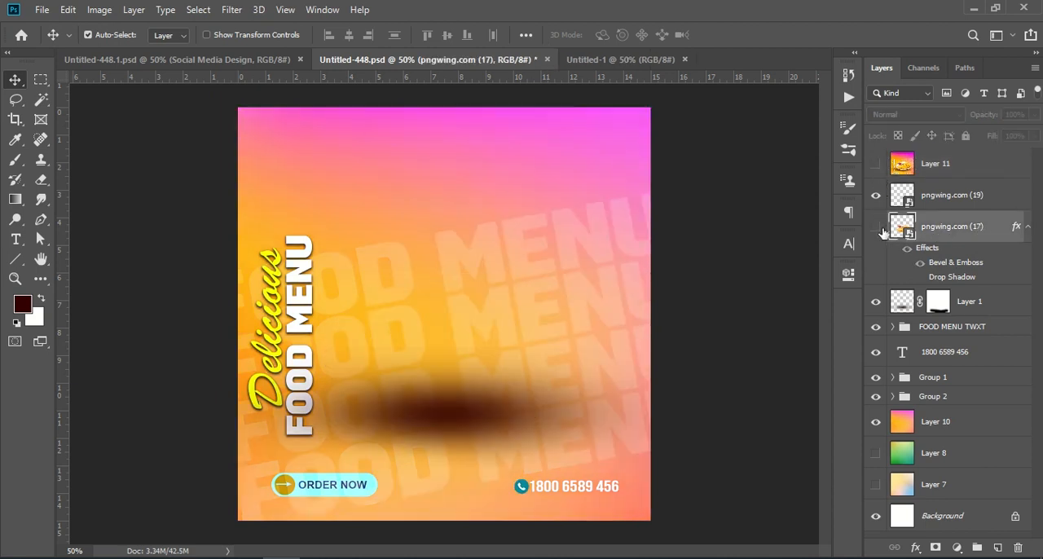
click(876, 226)
drag(983, 227, 464, 374)
Step: Copy the pink-orange gradient Layer 10 from Untitled-448.psd into Untitled-1, covering the canvas and stacked beneath the fries plate
click(369, 61)
drag(955, 431, 502, 464)
drag(517, 369, 518, 219)
drag(986, 163, 974, 258)
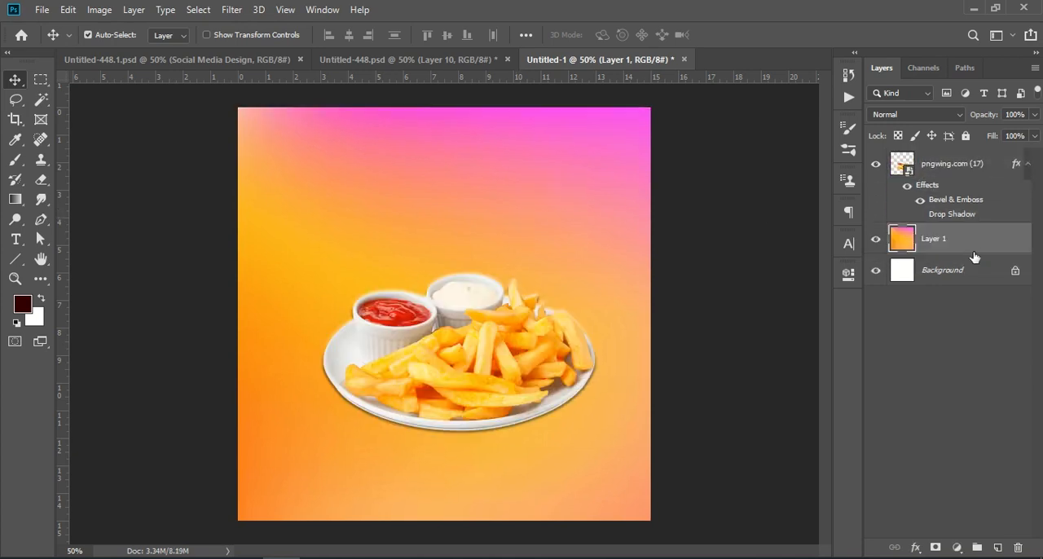
click(958, 388)
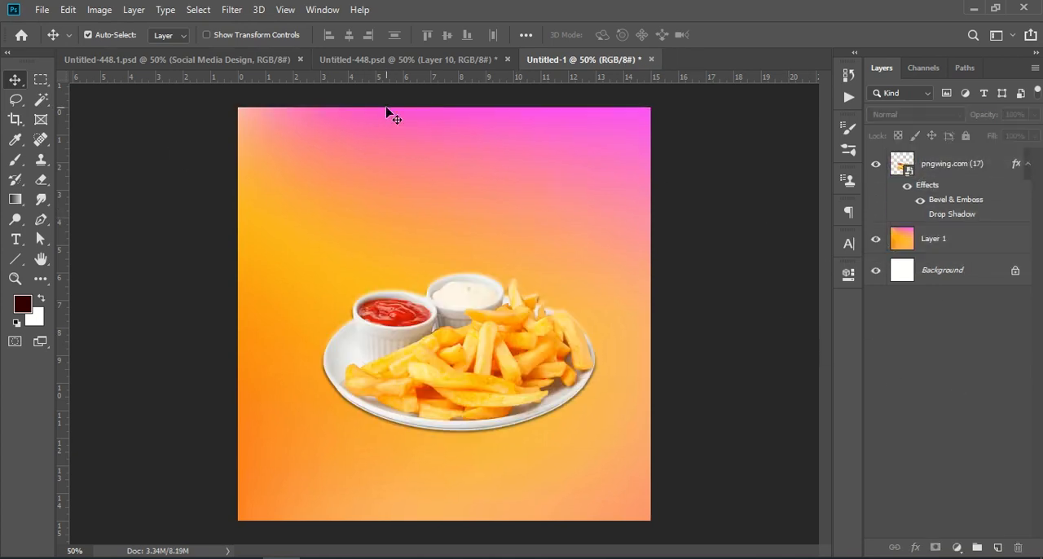
Step: Copy the masked shadow Layer 1 from Untitled-448.psd into Untitled-1, stack it beneath the plate layer and align it under the plate
click(350, 61)
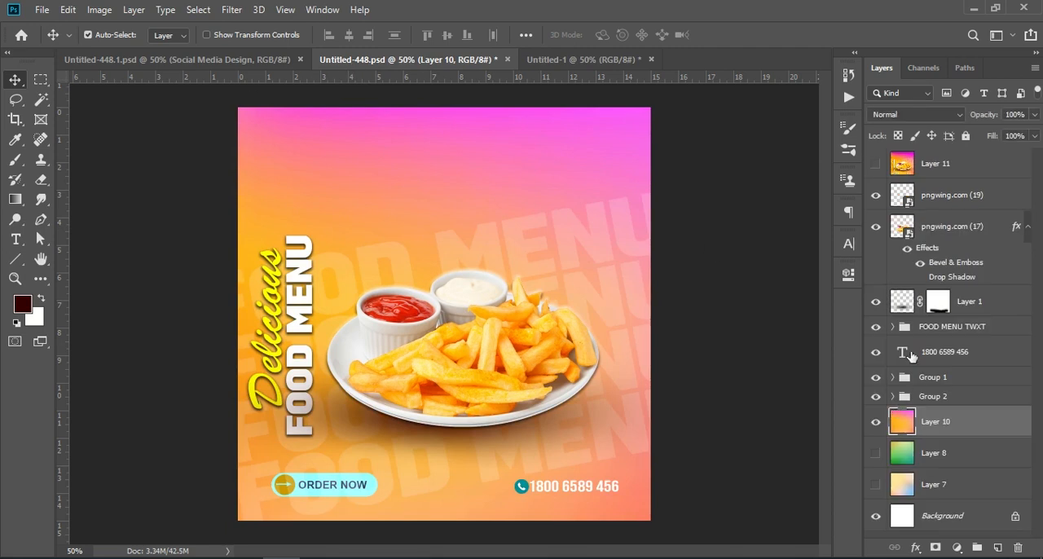
drag(988, 306, 481, 426)
drag(973, 164, 968, 254)
drag(539, 442, 558, 428)
click(1024, 404)
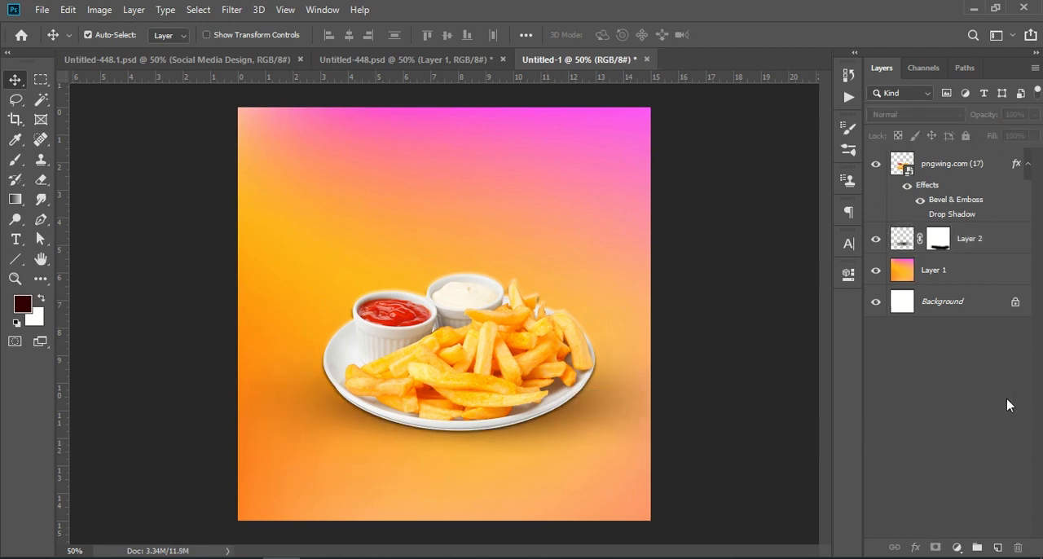
Step: Set the plate shadow layer's opacity to 83%, nudge it into place and compare the result with Untitled-448.psd
click(978, 245)
drag(986, 117, 982, 117)
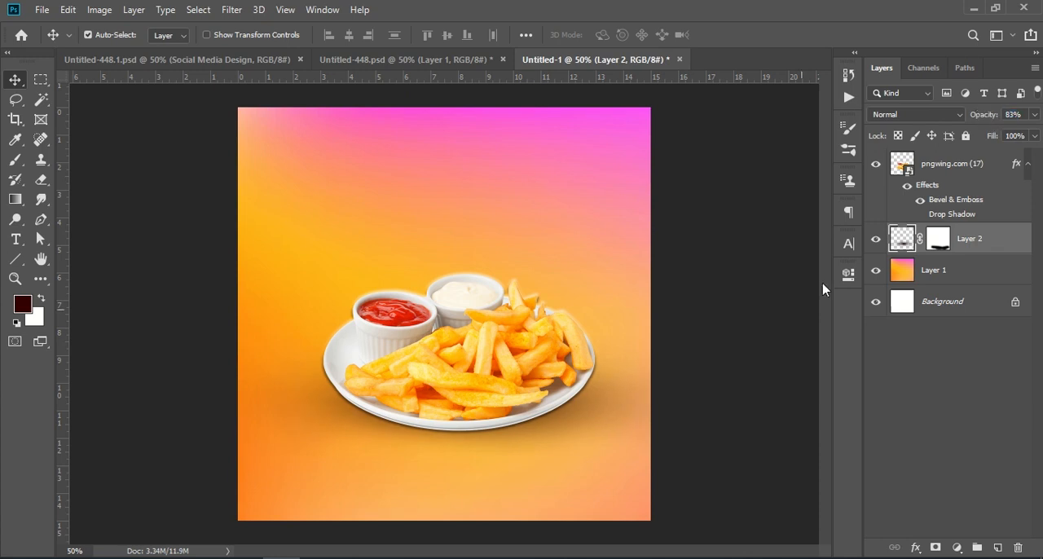
mouse_move(604, 413)
mouse_down()
mouse_move(598, 424)
mouse_move(594, 415)
mouse_up()
click(935, 396)
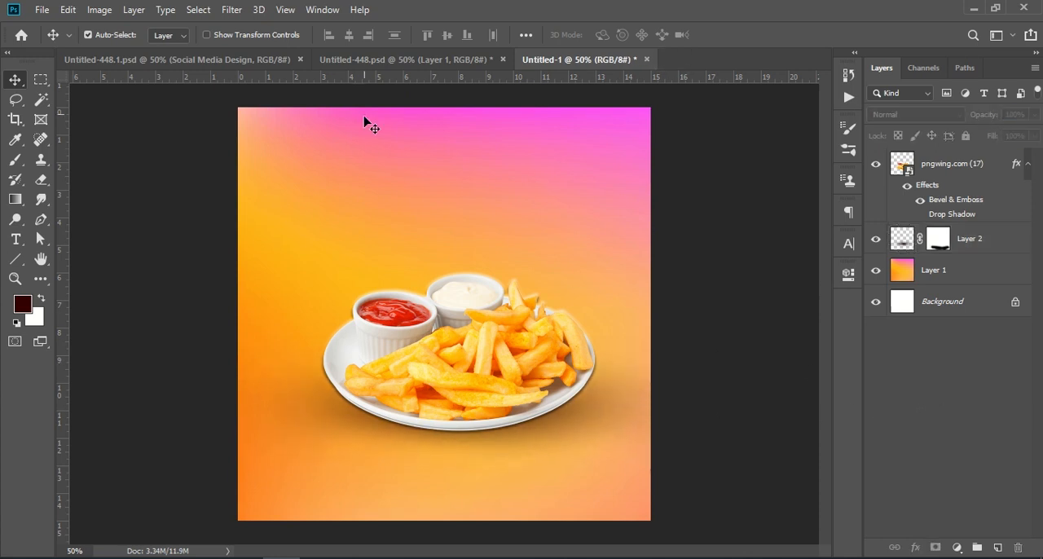
click(350, 59)
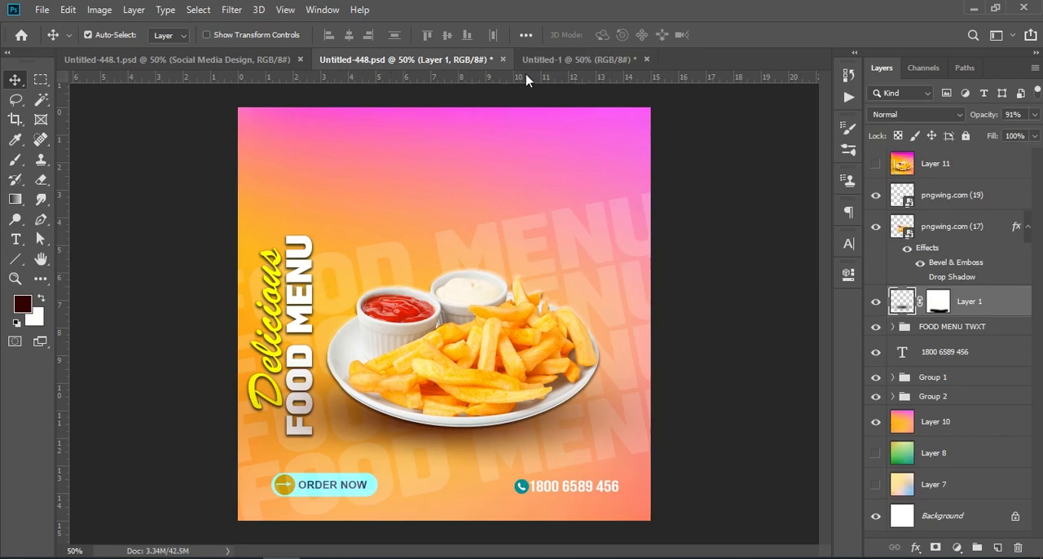
click(560, 59)
Step: Add the text "FOOD MENU" near the top of the canvas on a new layer above the fries plate
click(967, 176)
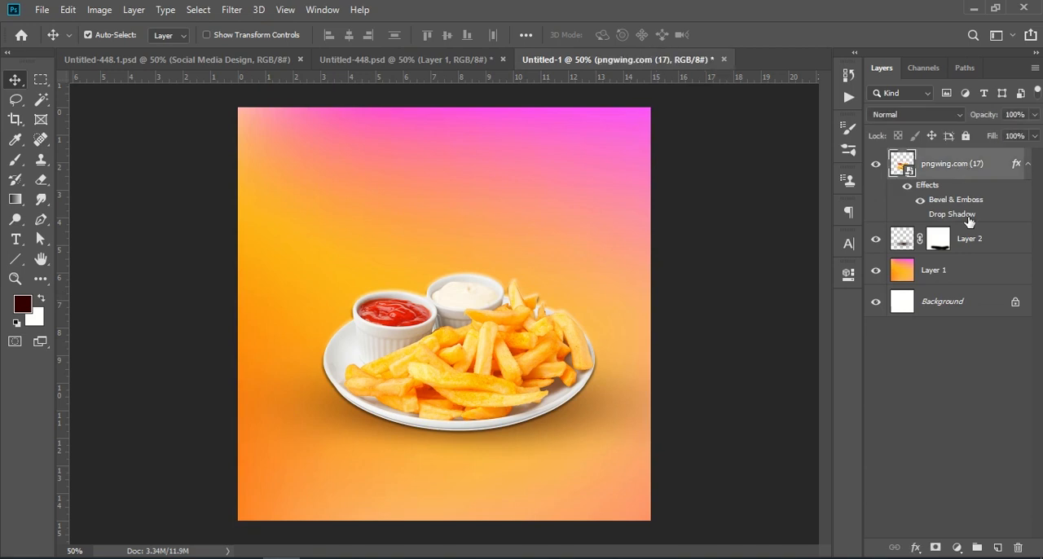
click(997, 548)
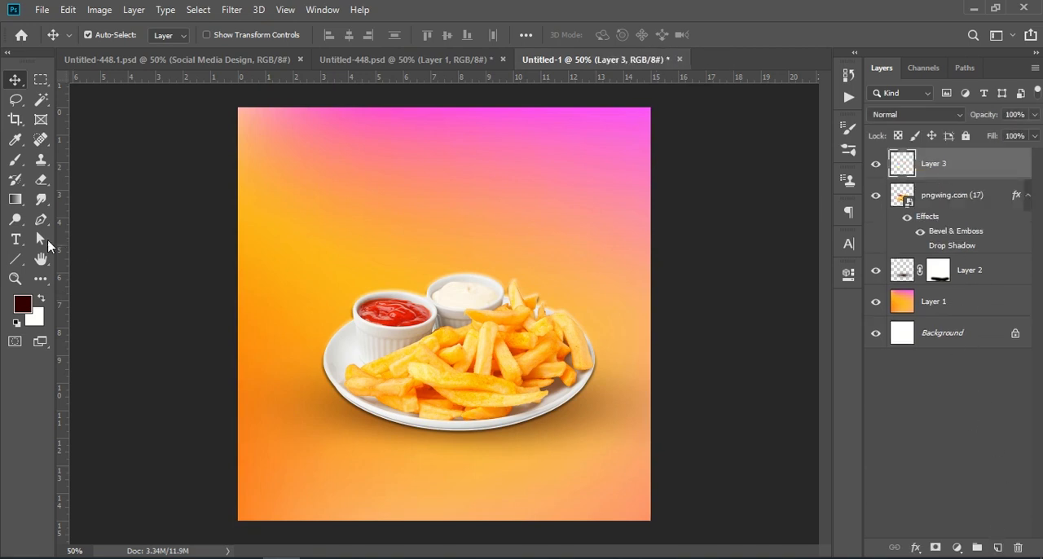
click(17, 239)
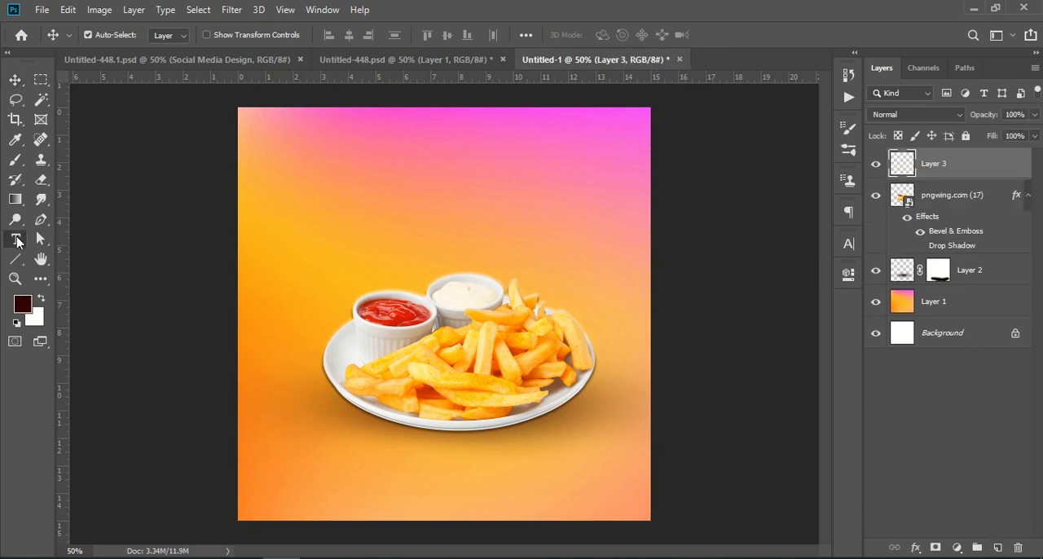
click(503, 160)
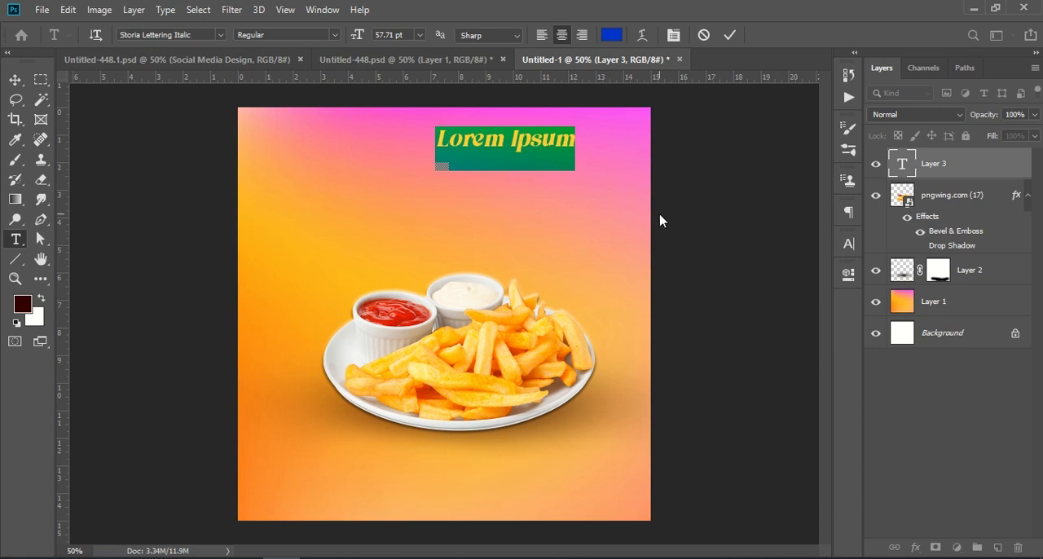
key(Caps_Lock)
text(F)
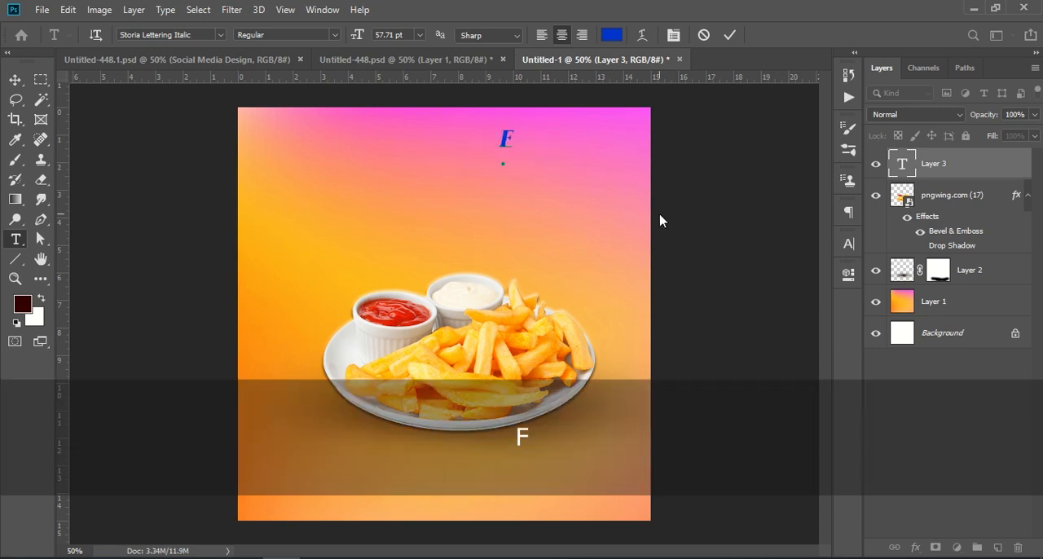
text(OOD MENY)
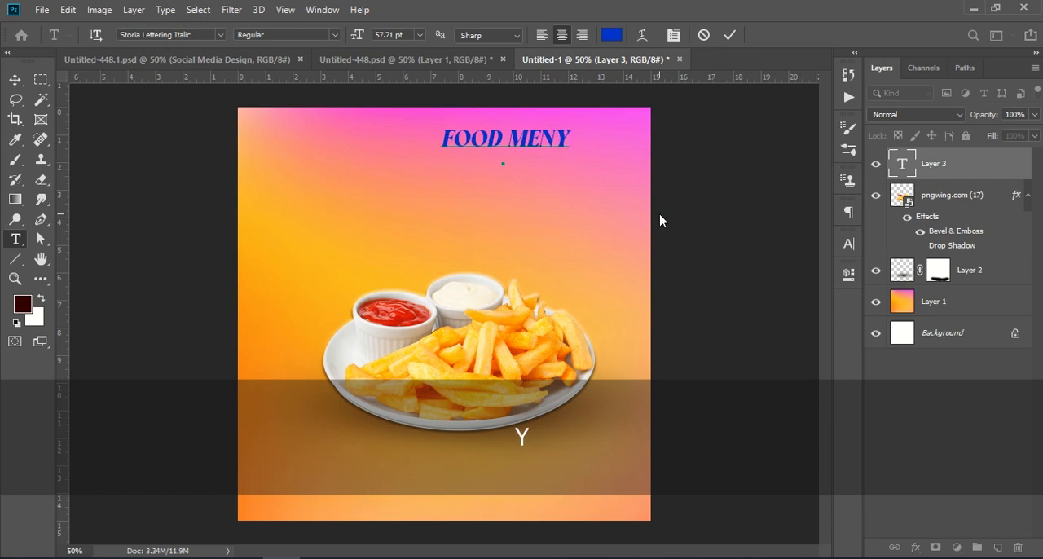
key(BackSpace)
text(U)
Step: Change the whole FOOD MENU text's colour to white (ffffff) and commit the text
key(ctrl)
key(ctrl+a)
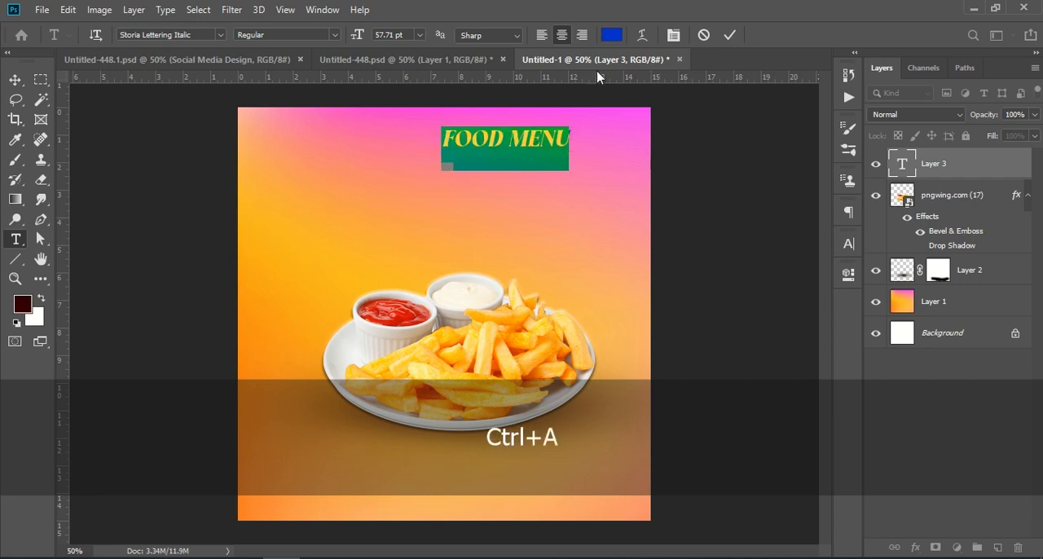
click(609, 35)
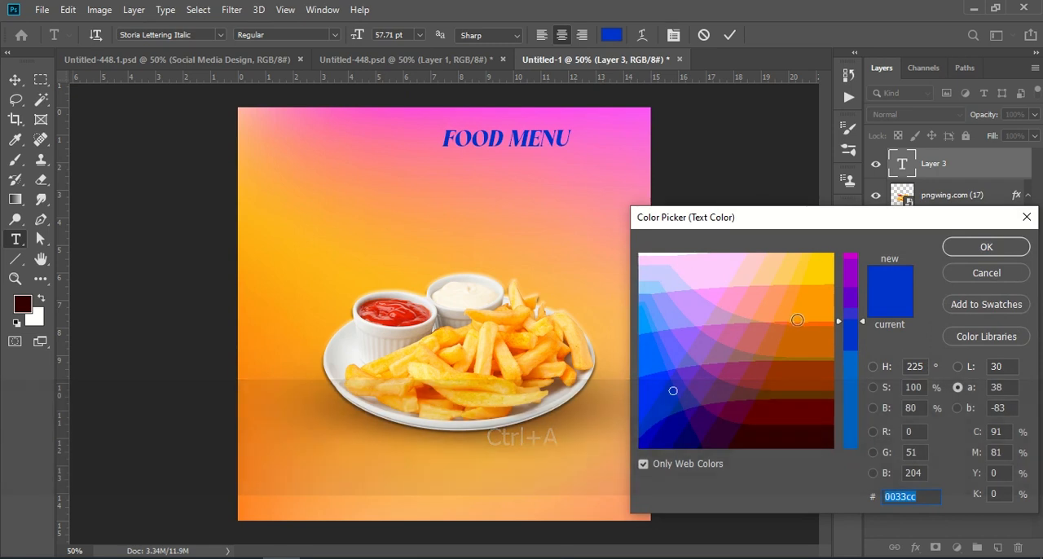
drag(850, 326, 849, 377)
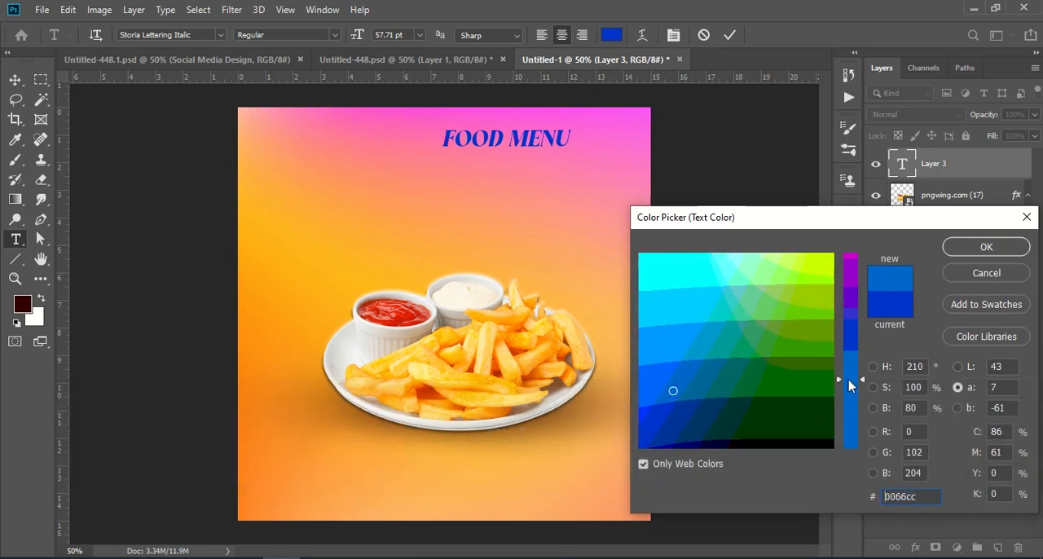
click(639, 255)
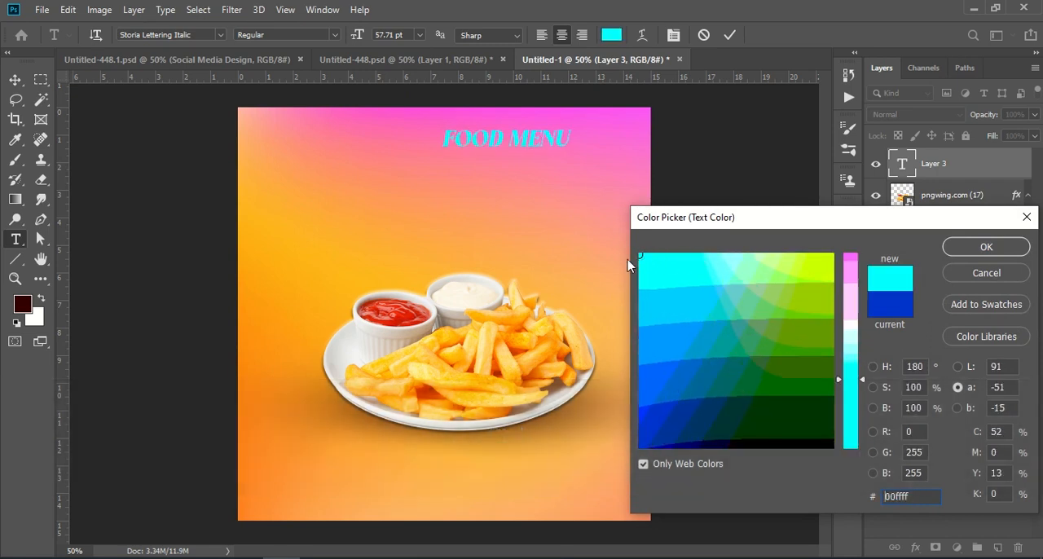
click(461, 292)
click(978, 247)
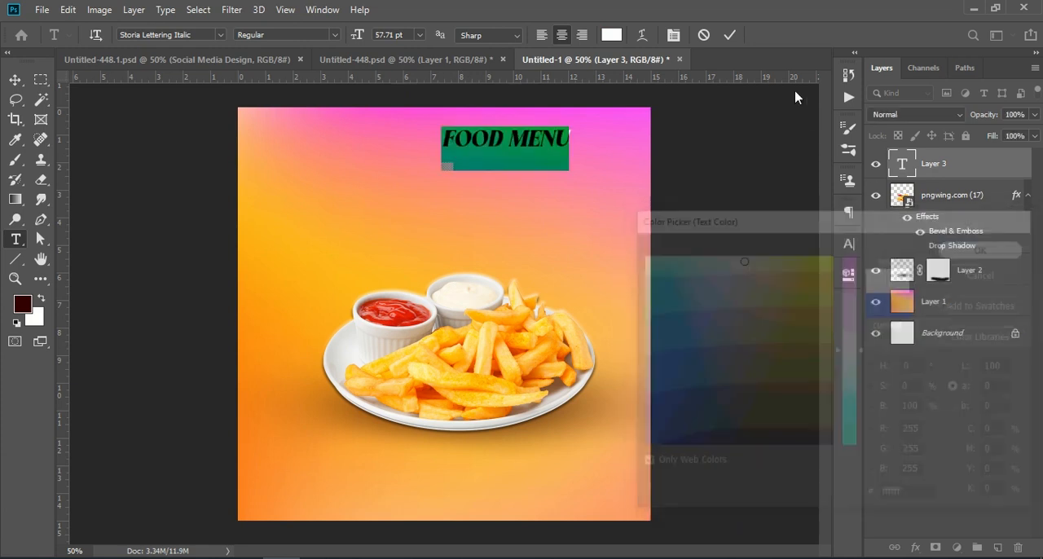
key(ctrl+Return)
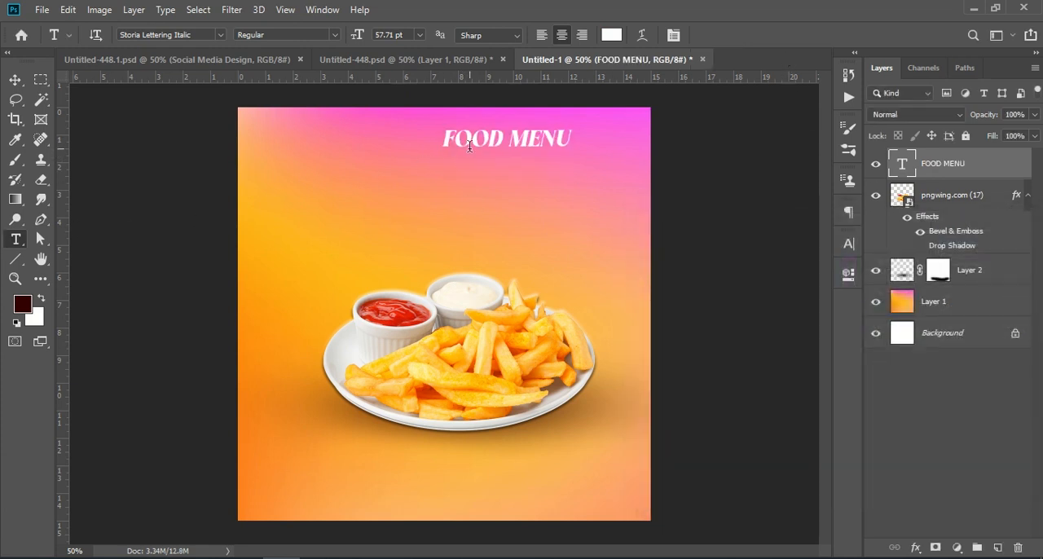
Step: Set the FOOD MENU text's font to Subwich Bold
drag(449, 139, 568, 138)
click(443, 139)
drag(443, 140, 583, 134)
click(848, 244)
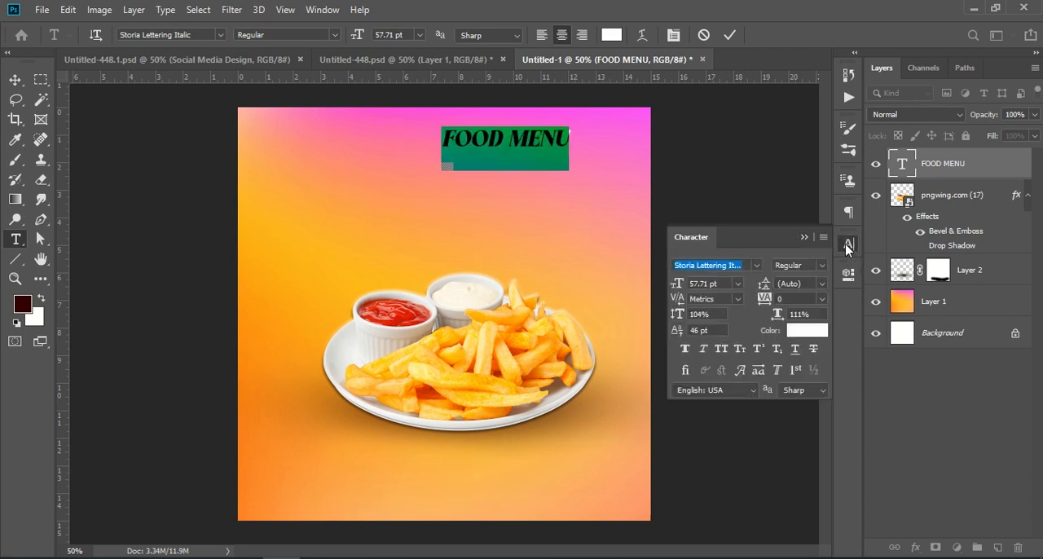
click(758, 265)
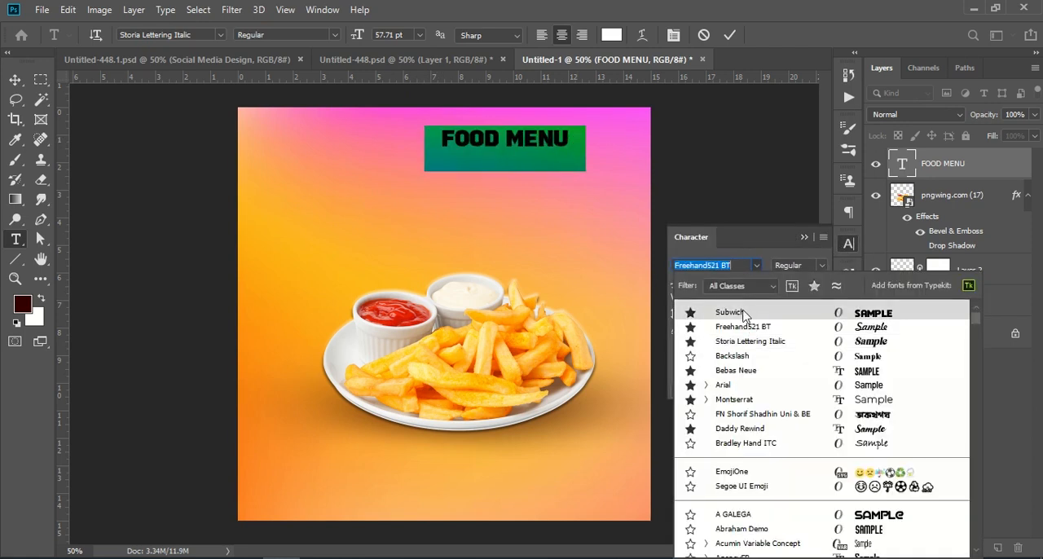
click(744, 312)
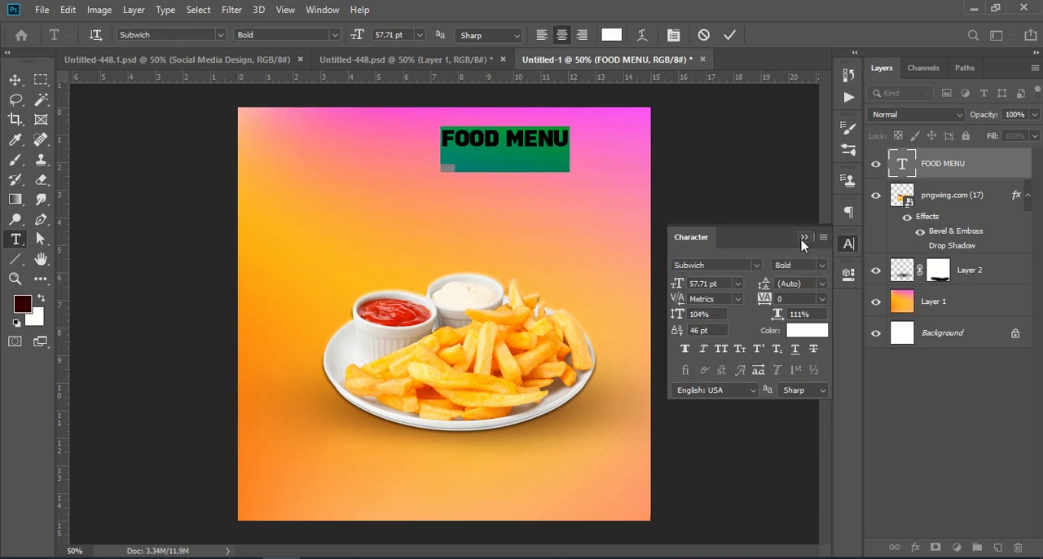
click(804, 237)
click(730, 34)
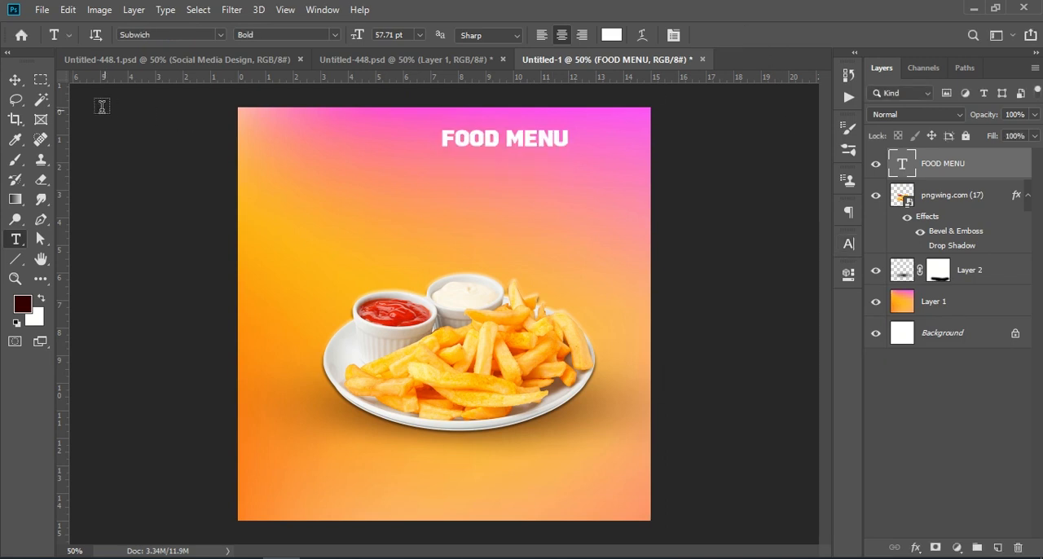
Step: Enlarge the FOOD MENU text with Free Transform and position it across the upper part of the canvas
click(17, 82)
key(ctrl+t)
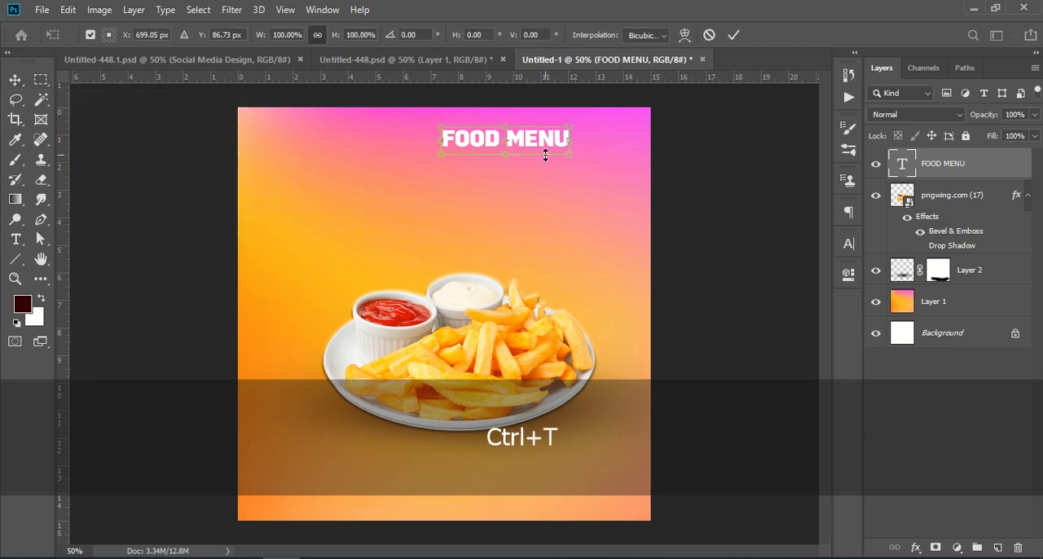
drag(566, 139, 794, 130)
drag(606, 152, 471, 176)
drag(660, 167, 590, 170)
click(731, 36)
Step: Duplicate the FOOD MENU text layer and place the copy as a second line directly below the original
drag(994, 167, 997, 547)
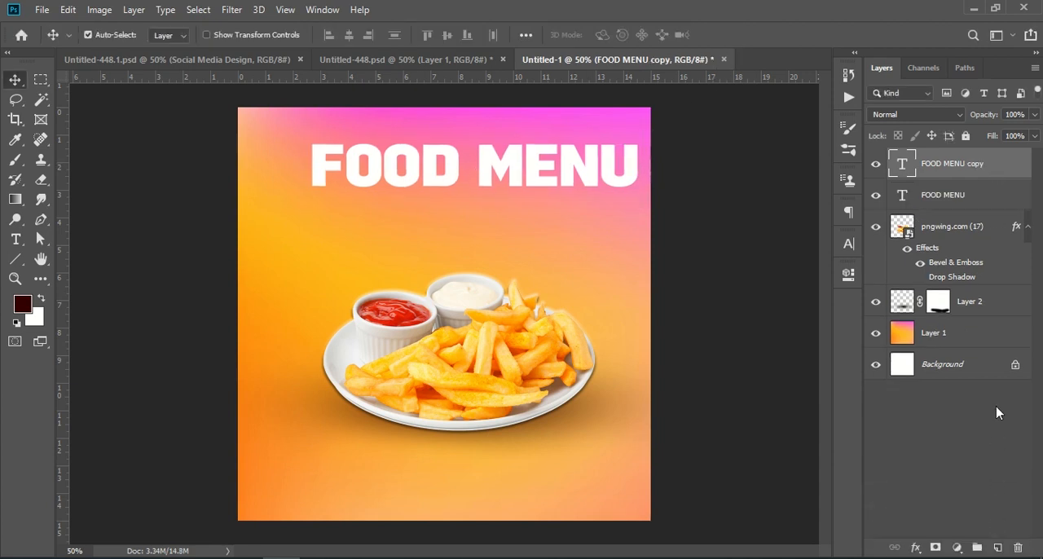
key(ctrl+t)
drag(516, 164, 516, 210)
key(Return)
click(958, 406)
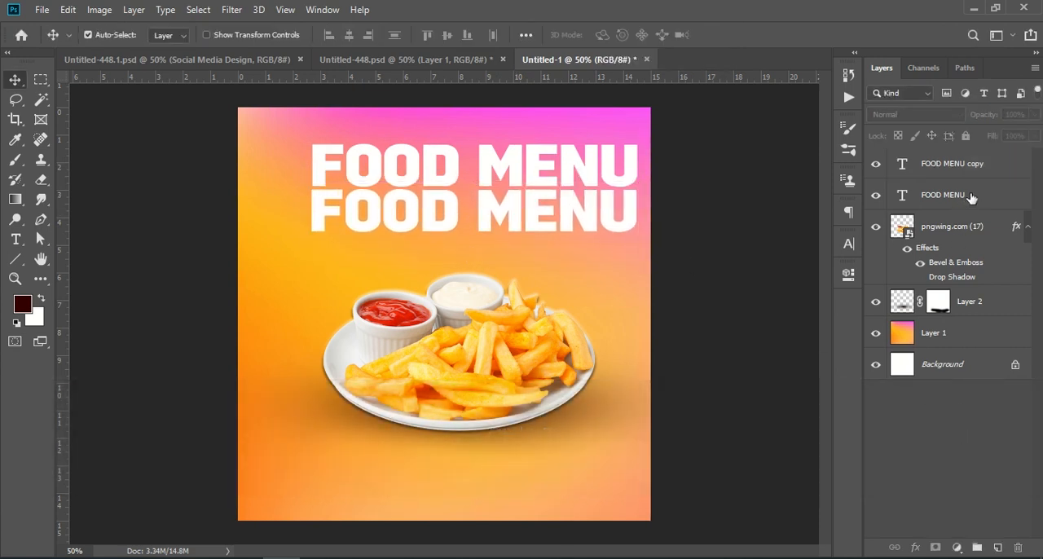
Step: Duplicate both FOOD MENU text layers together and place the copies as the third and fourth lines below the existing two
click(973, 201)
shift+click(989, 168)
drag(989, 168, 1001, 542)
key(ctrl+t)
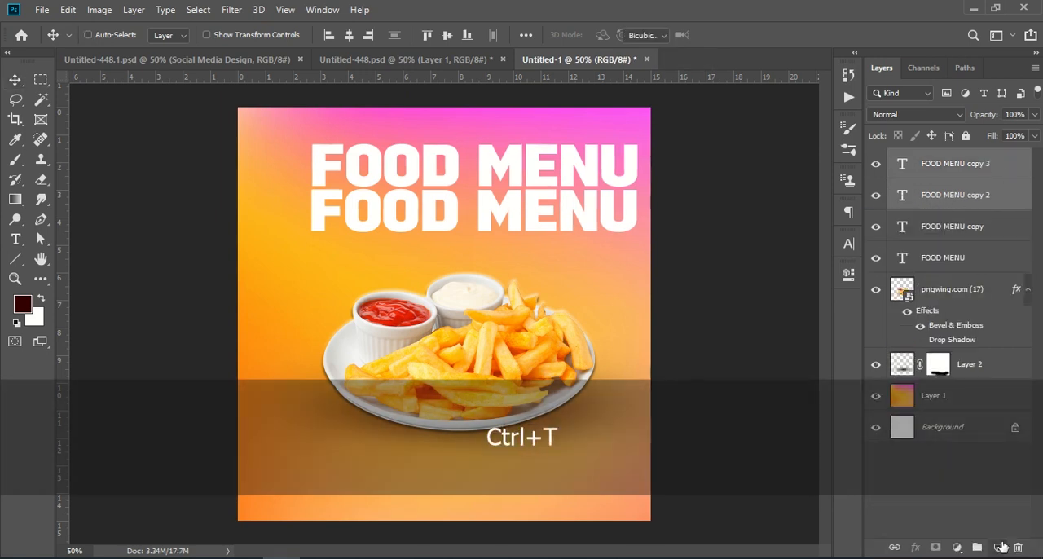
drag(512, 179, 505, 267)
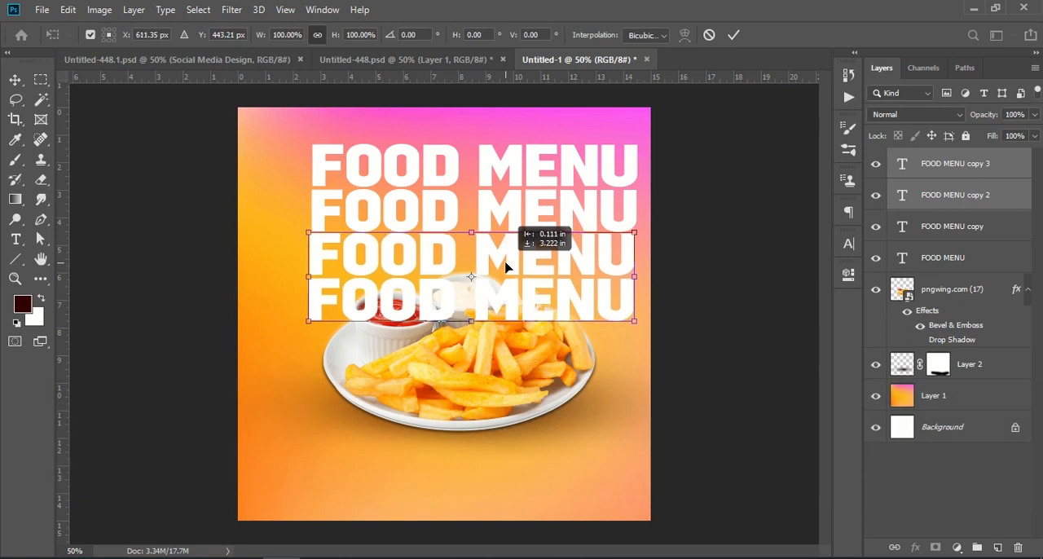
key(Return)
click(902, 482)
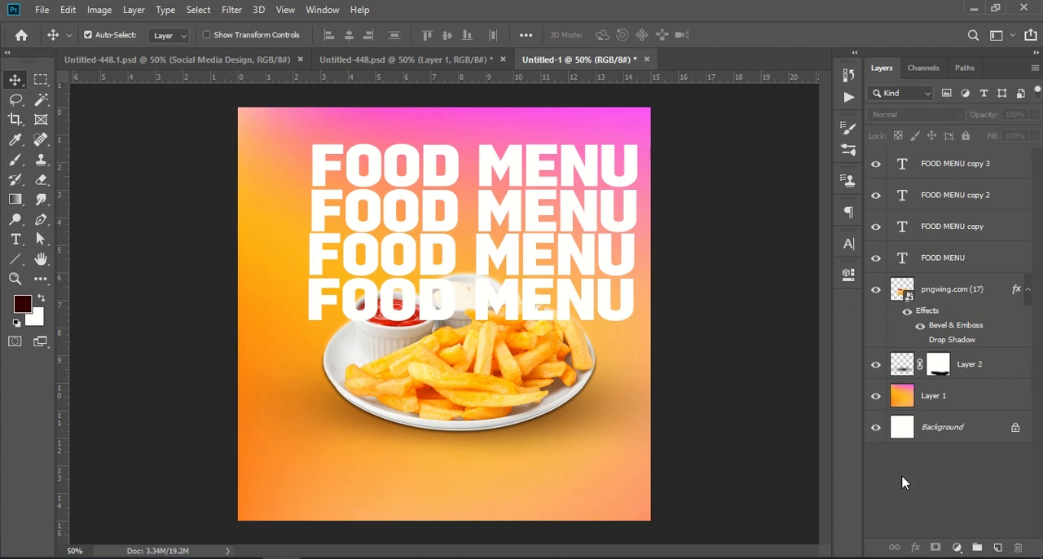
Step: Nudge the two lower FOOD MENU lines slightly right with Free Transform to align them with the upper lines
key(ctrl+t)
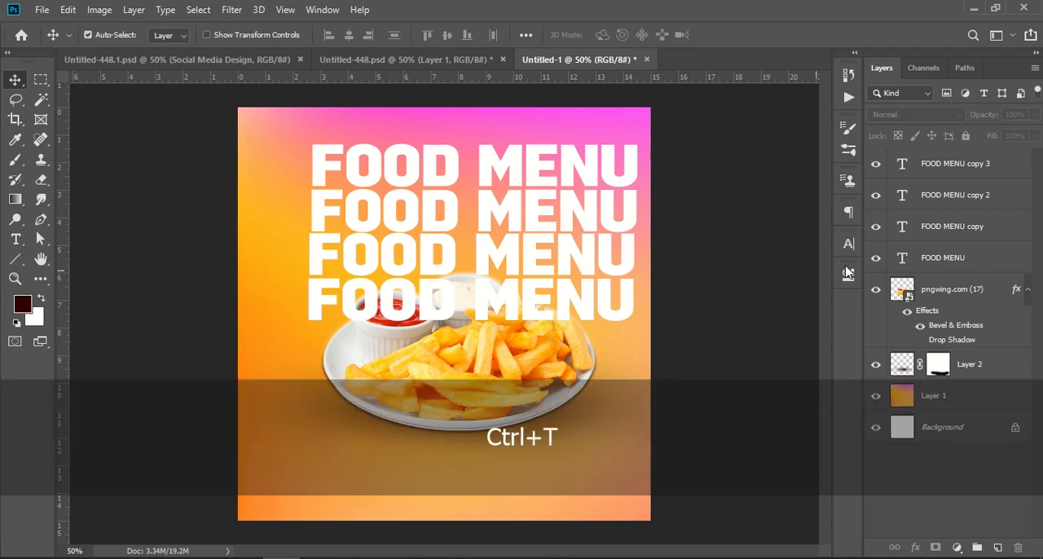
shift+click(978, 176)
shift+click(976, 203)
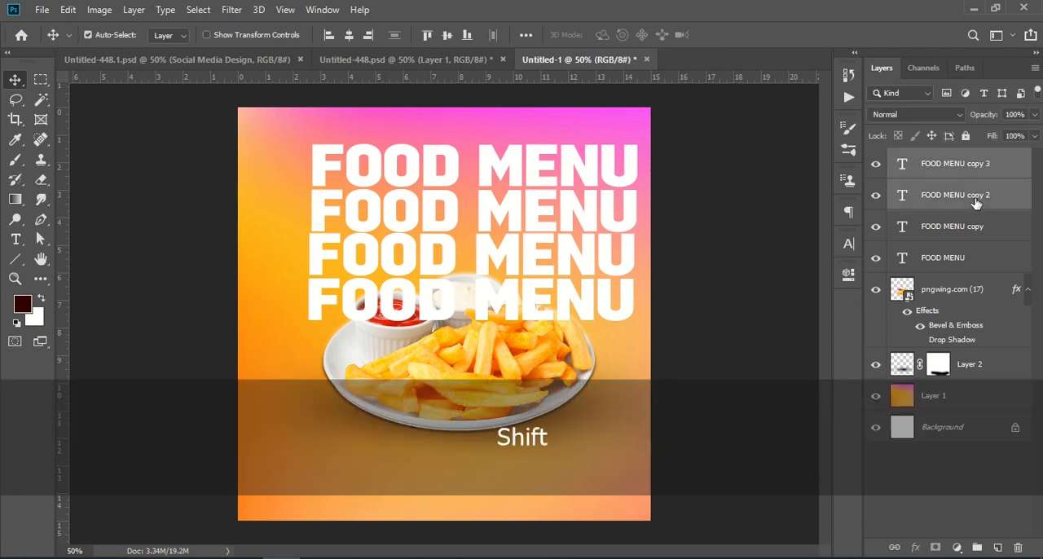
key(ctrl+t)
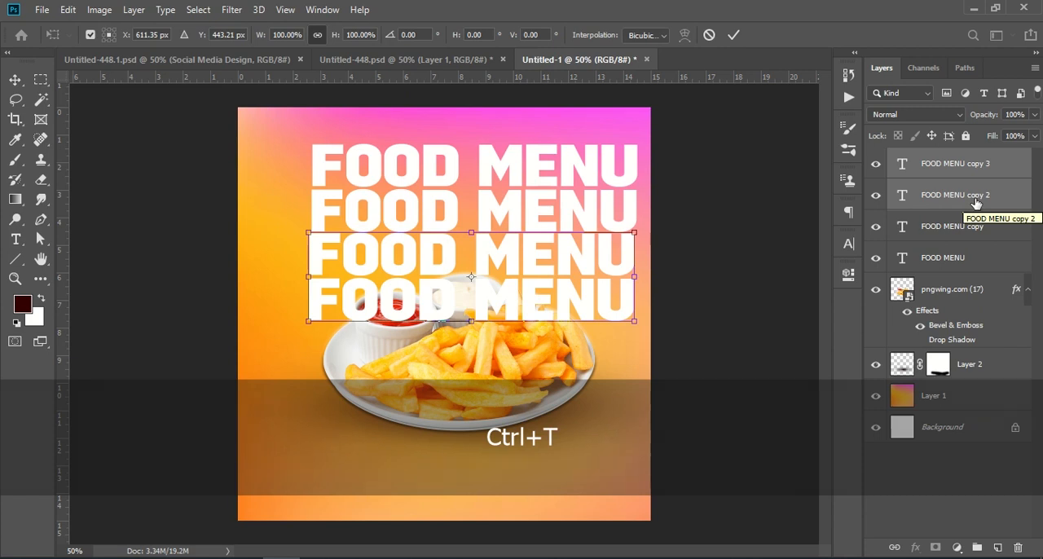
key(Right)
key(Right)
key(Right)
key(Right)
key(Right)
key(Right)
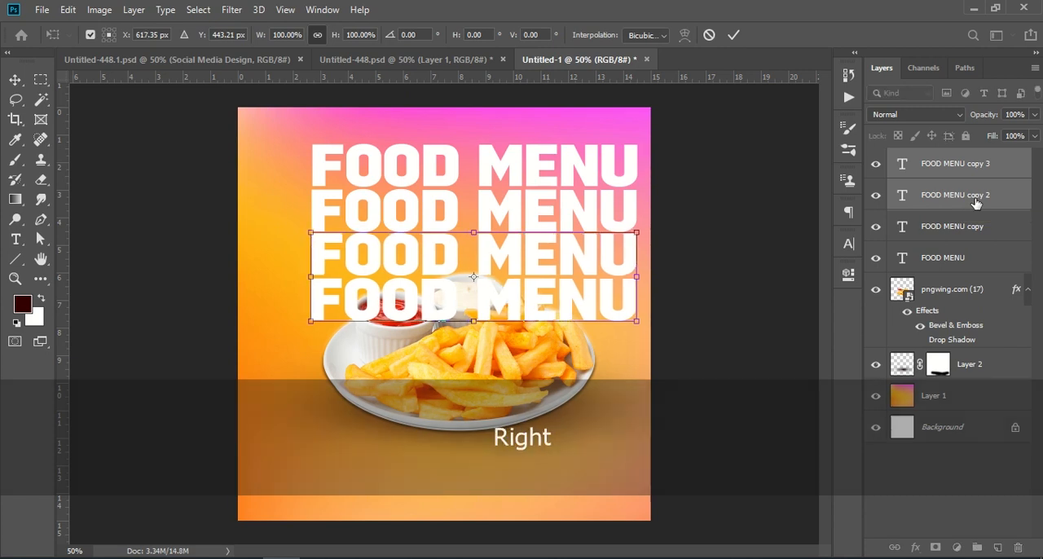
click(733, 35)
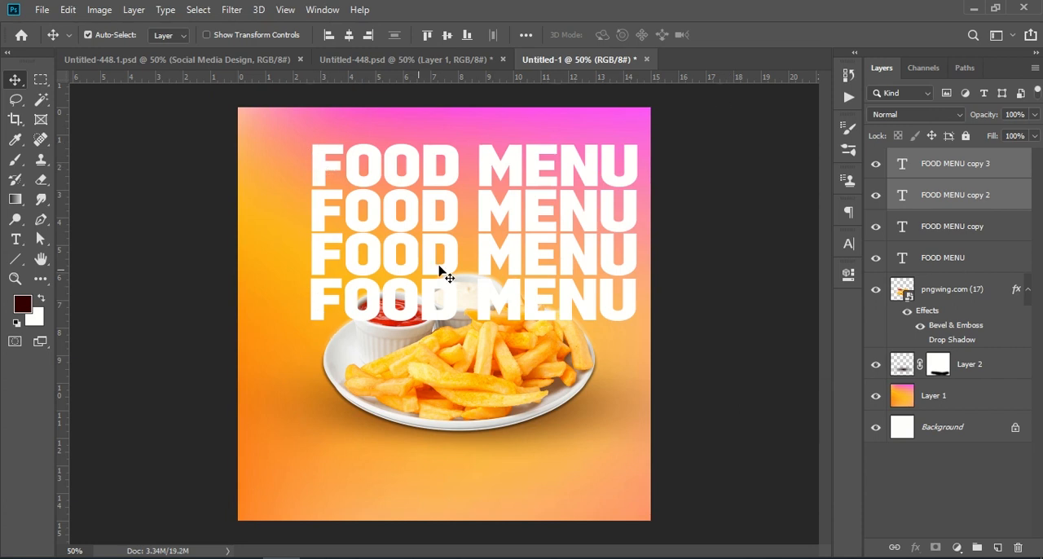
Step: Rotate all four FOOD MENU lines together to -9.86°, enlarge them to about 135%, and position them across the lower part of the canvas
shift+click(942, 262)
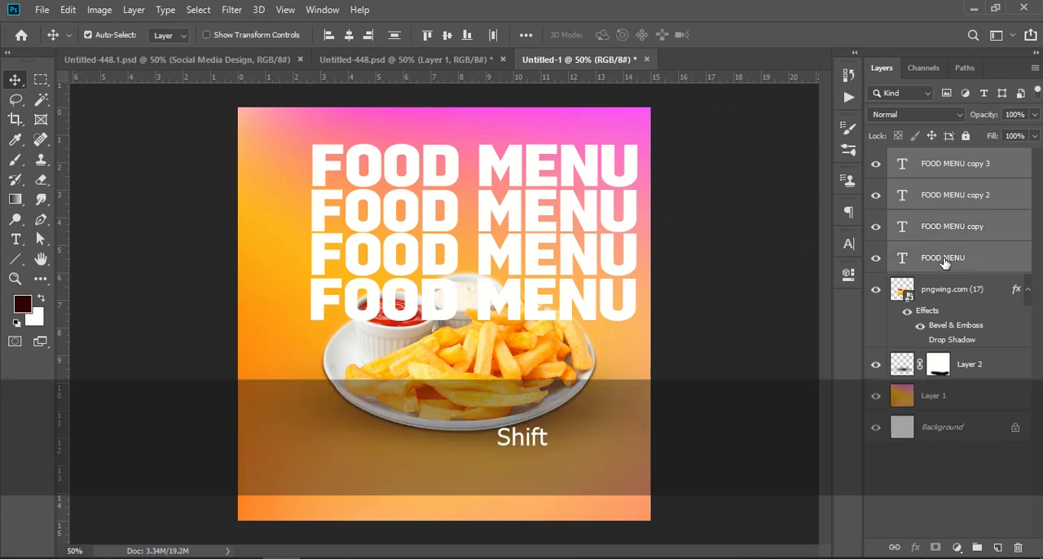
key(ctrl+t)
drag(455, 249, 442, 358)
drag(663, 233, 668, 181)
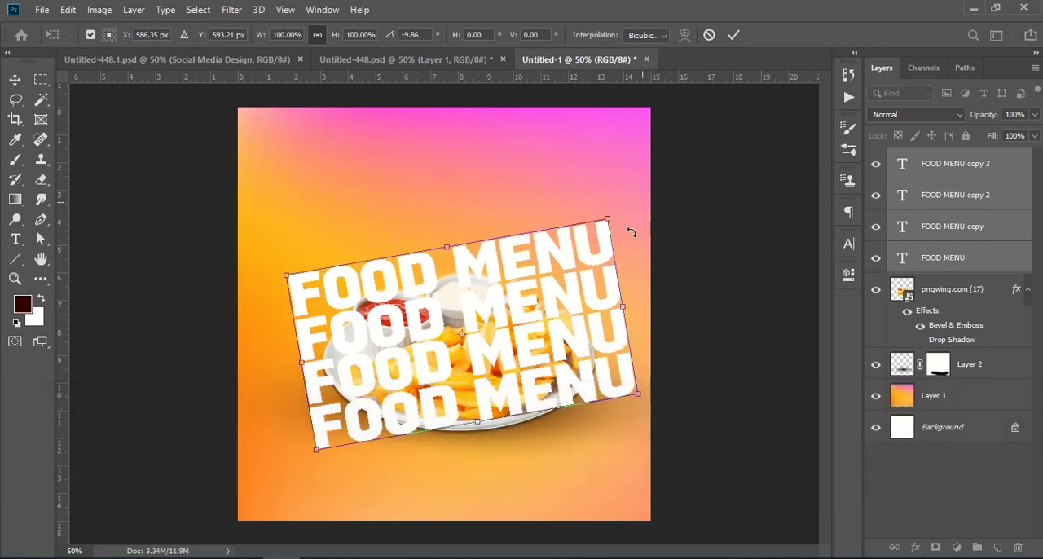
drag(622, 307, 705, 285)
drag(606, 337, 536, 404)
drag(637, 343, 671, 341)
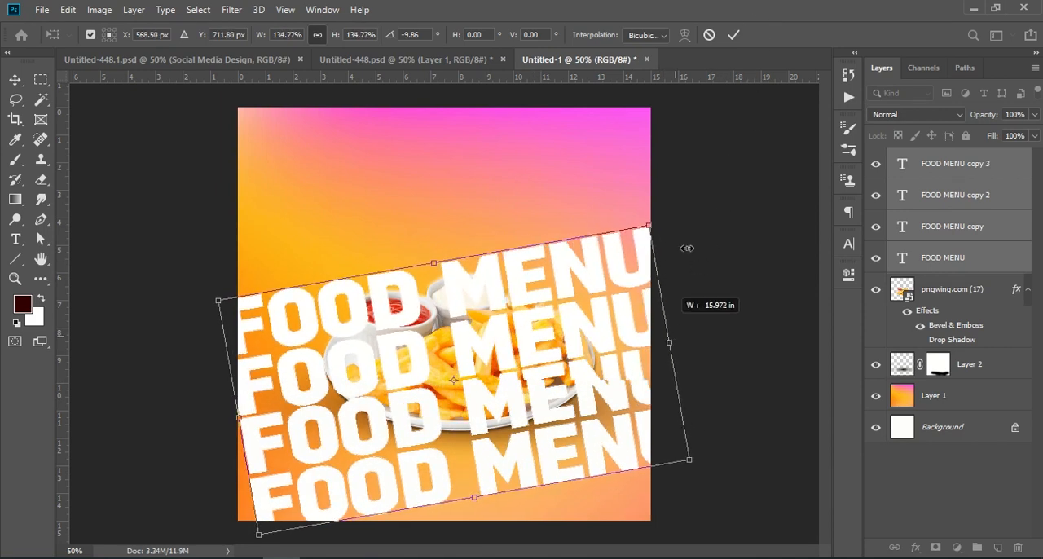
click(732, 35)
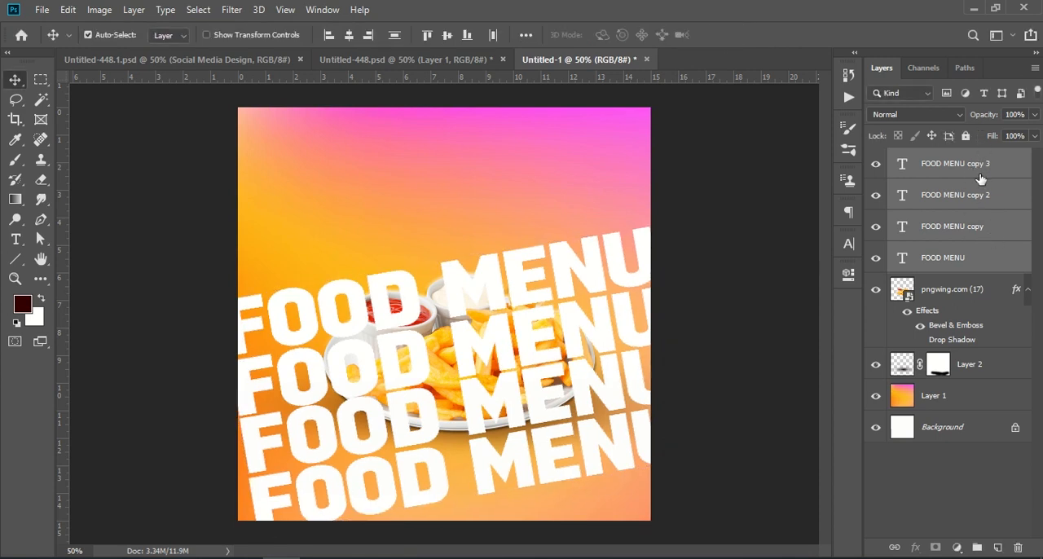
Step: Group the four FOOD MENU text layers beneath the plate's shadow layer and lower the group's opacity to 36%
click(975, 547)
drag(974, 159, 966, 274)
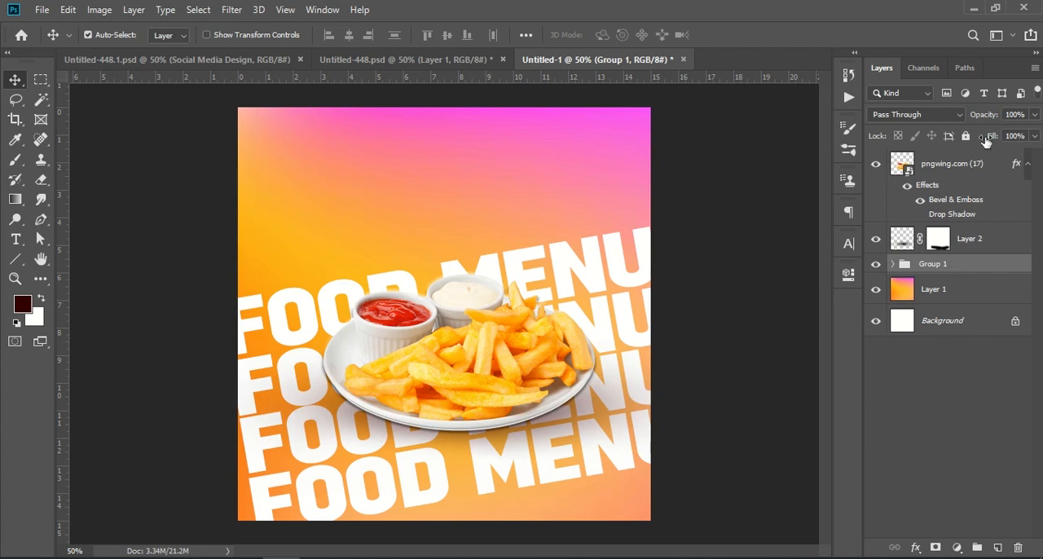
drag(981, 120, 935, 118)
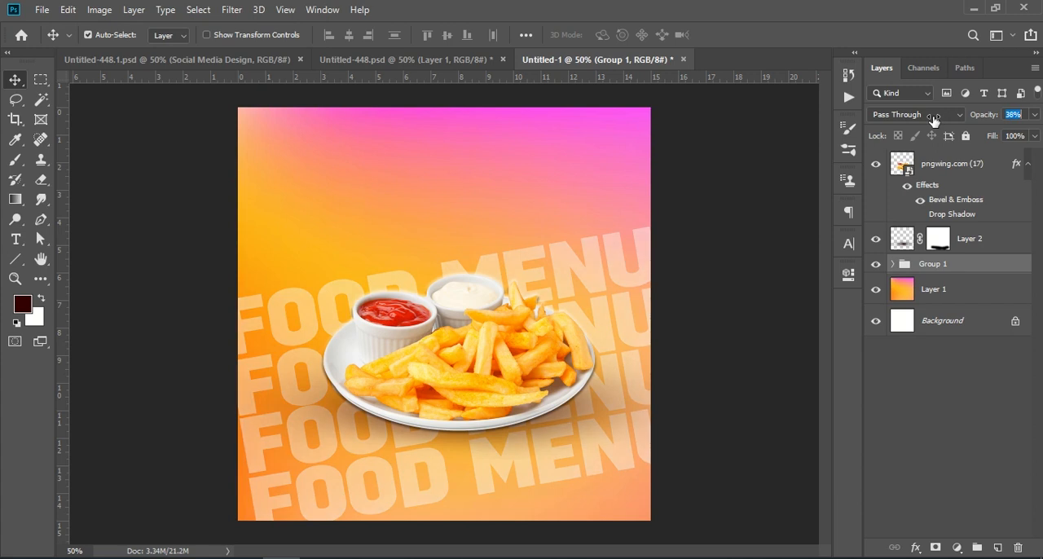
drag(927, 121, 932, 121)
click(979, 399)
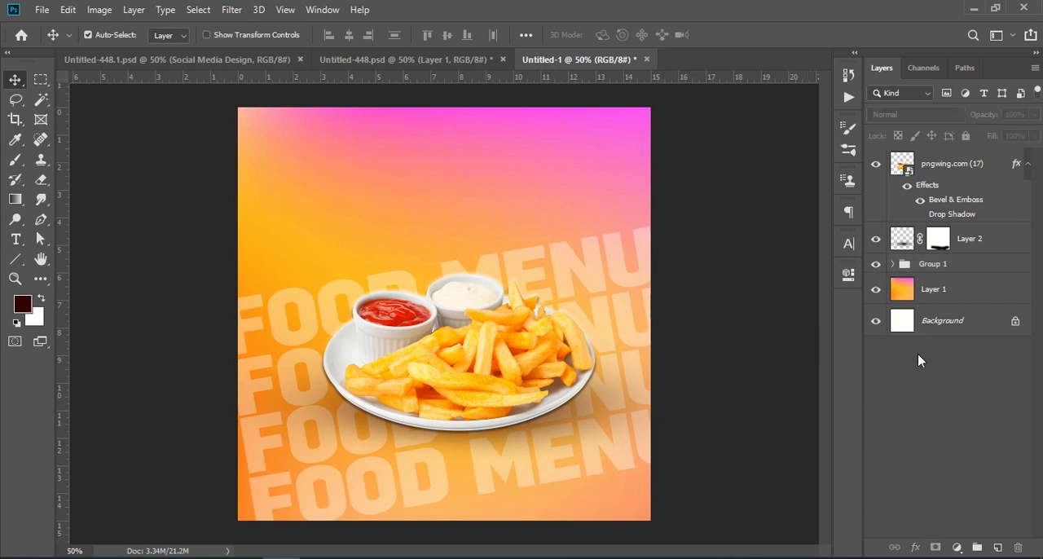
Step: Move the tilted FOOD MENU group slightly up and left and enlarge it a little with Free Transform
key(ctrl+t)
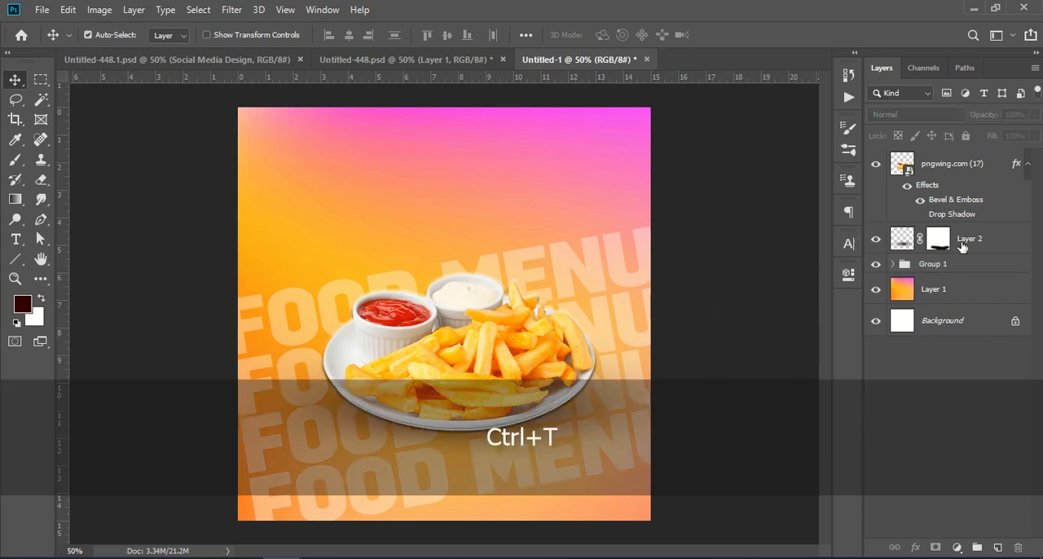
click(949, 264)
key(ctrl+t)
mouse_move(586, 329)
mouse_down()
mouse_move(578, 340)
mouse_move(586, 342)
mouse_move(590, 317)
mouse_up()
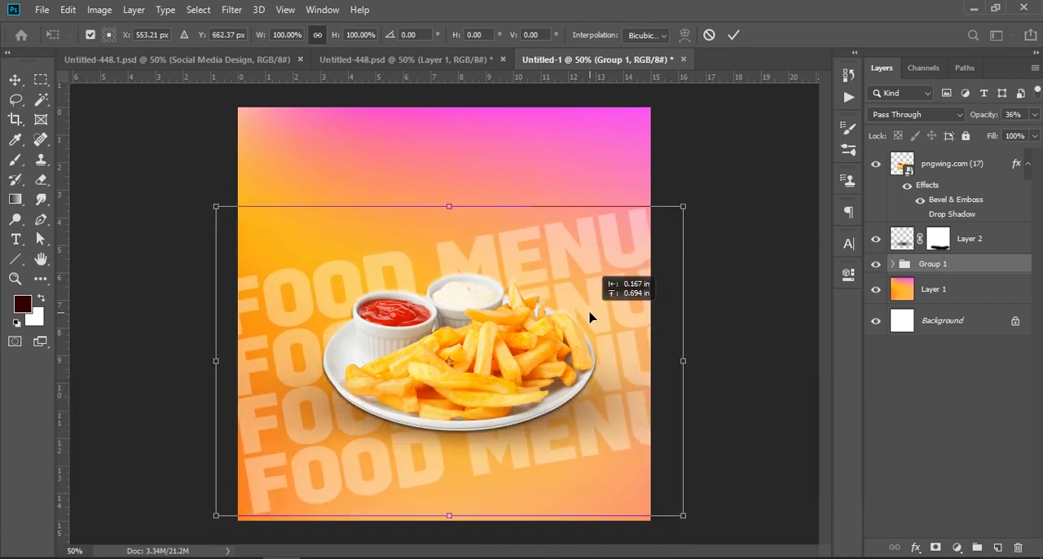
drag(449, 515, 449, 526)
key(Return)
click(945, 396)
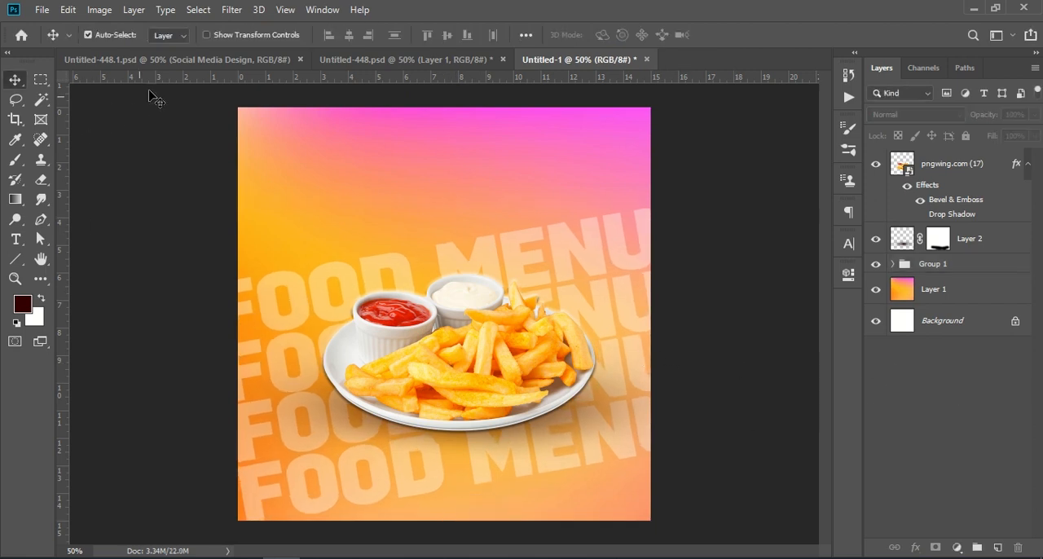
Step: Copy the FOOD MENU TWXT group from Untitled-448.psd into Untitled-1 and position the vertical Delicious FOOD MENU title left of the plate
click(348, 63)
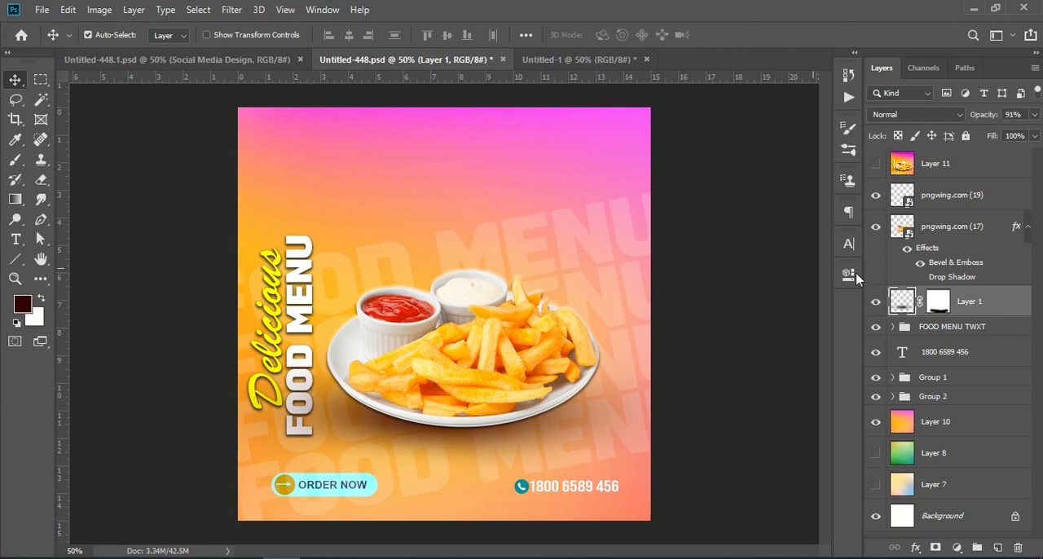
click(888, 328)
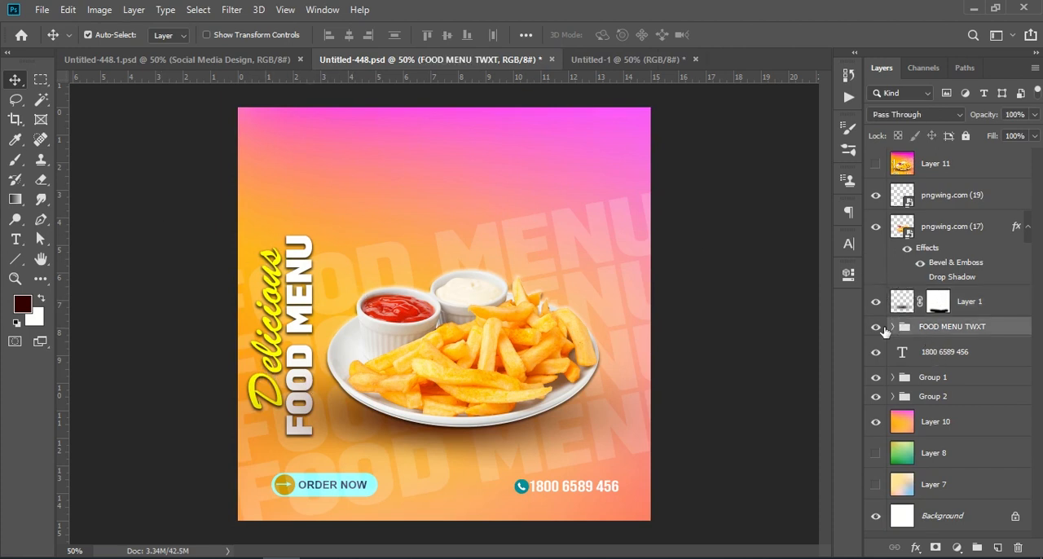
click(876, 327)
click(876, 327)
drag(933, 329, 291, 388)
key(ctrl+t)
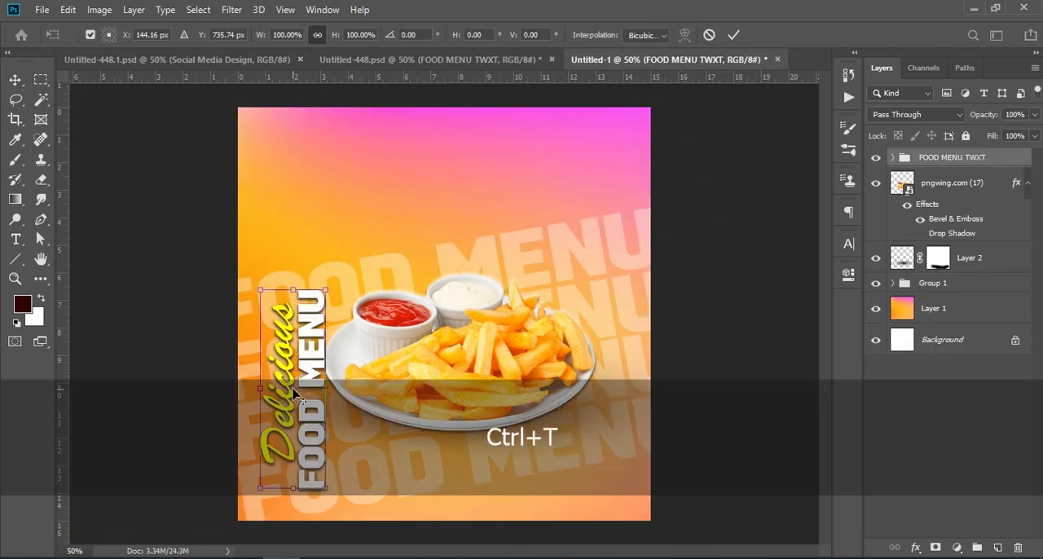
drag(306, 368, 296, 336)
key(Return)
click(943, 432)
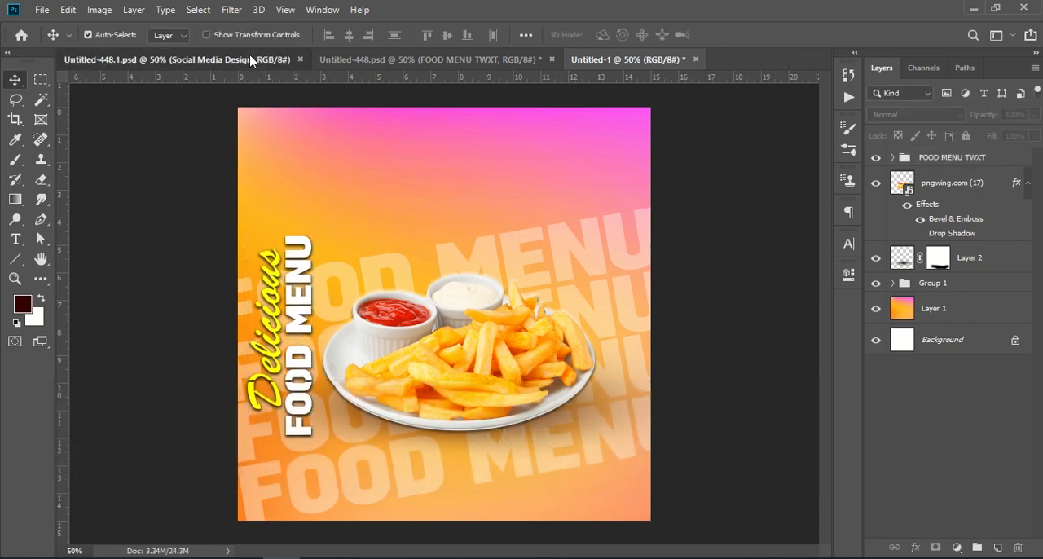
Step: In Untitled-448.psd, toggle the visibility of Group 1 and Group 2 to check which design elements each contains
click(248, 60)
click(383, 59)
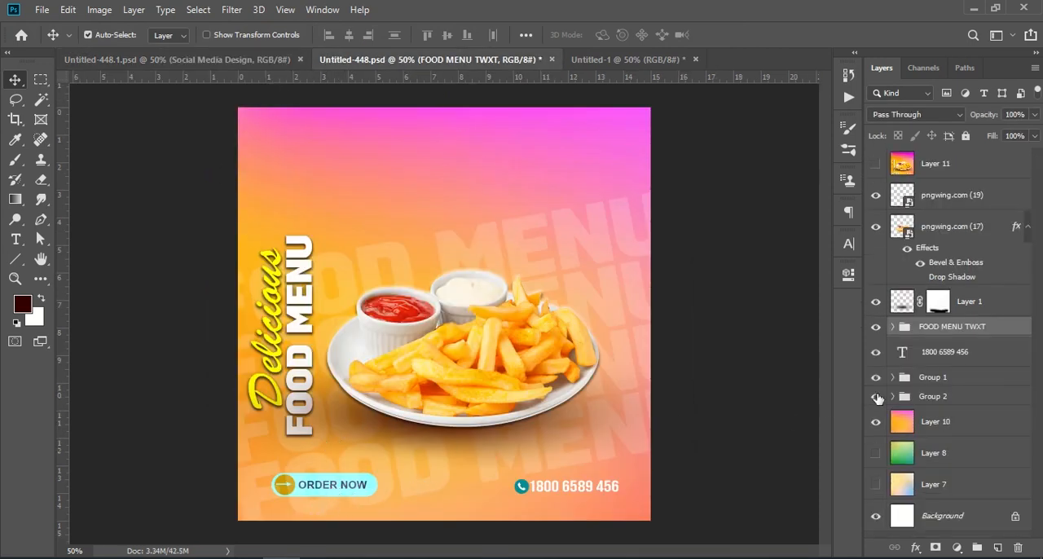
click(928, 376)
key(1)
key(7)
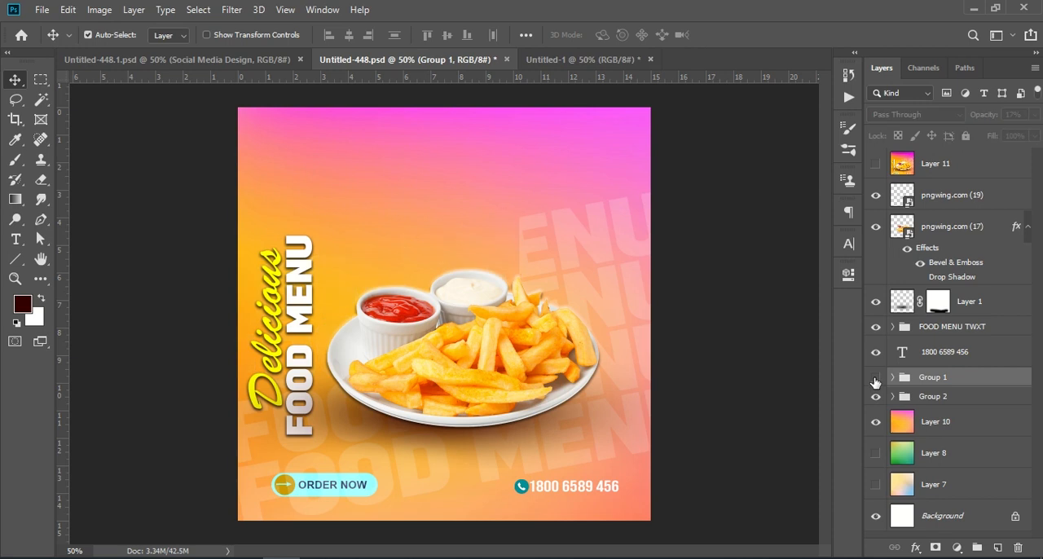
click(872, 399)
click(875, 398)
click(877, 399)
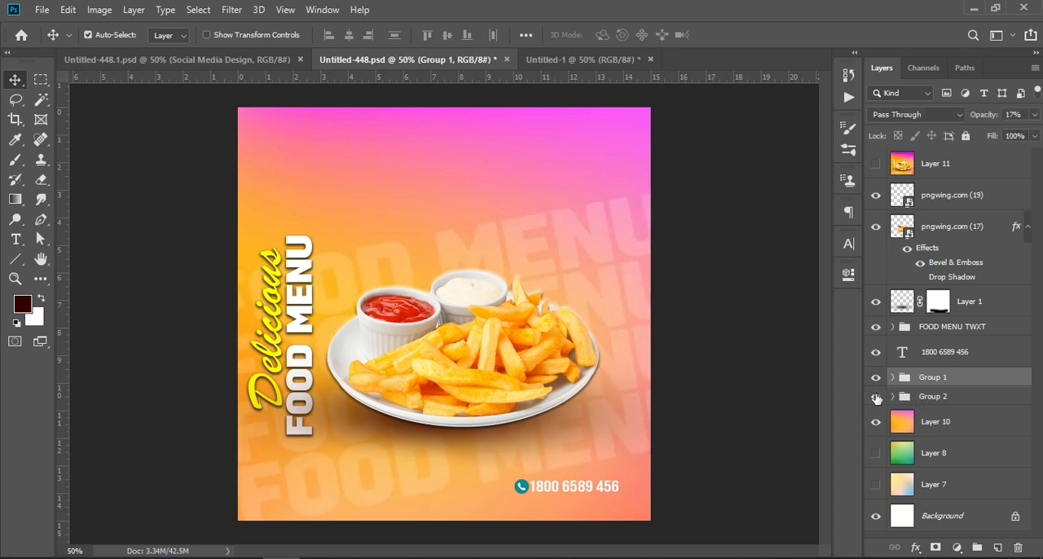
click(876, 398)
Step: Copy the ORDER NOW button group from Untitled-448.psd into Untitled-1 and place it near the canvas's lower-left corner
click(970, 397)
drag(969, 398, 347, 491)
key(ctrl+t)
key(Return)
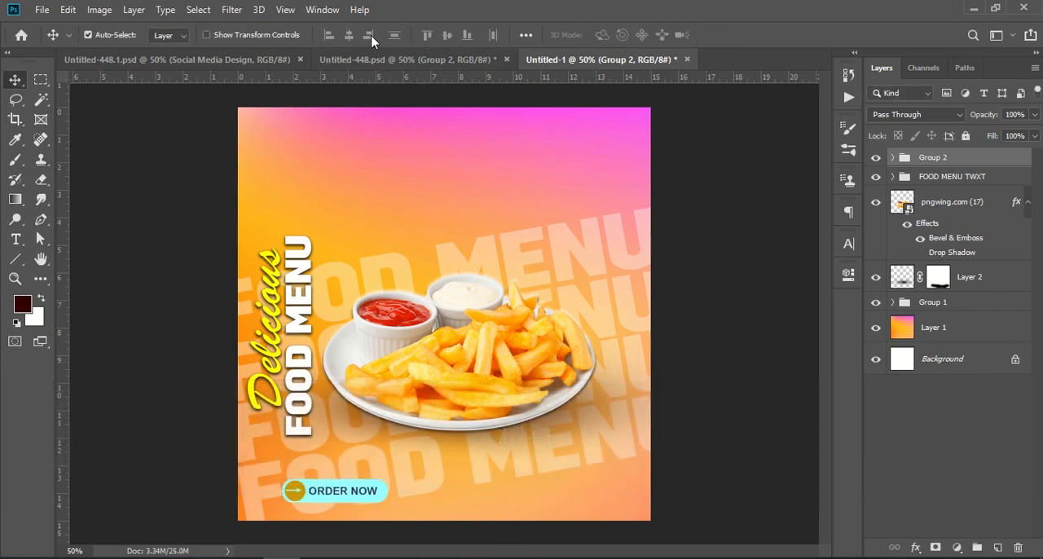
Step: In Untitled-448.psd, toggle the phone number text, both groups and pngwing.com (19) to identify the contact elements' layers
click(375, 60)
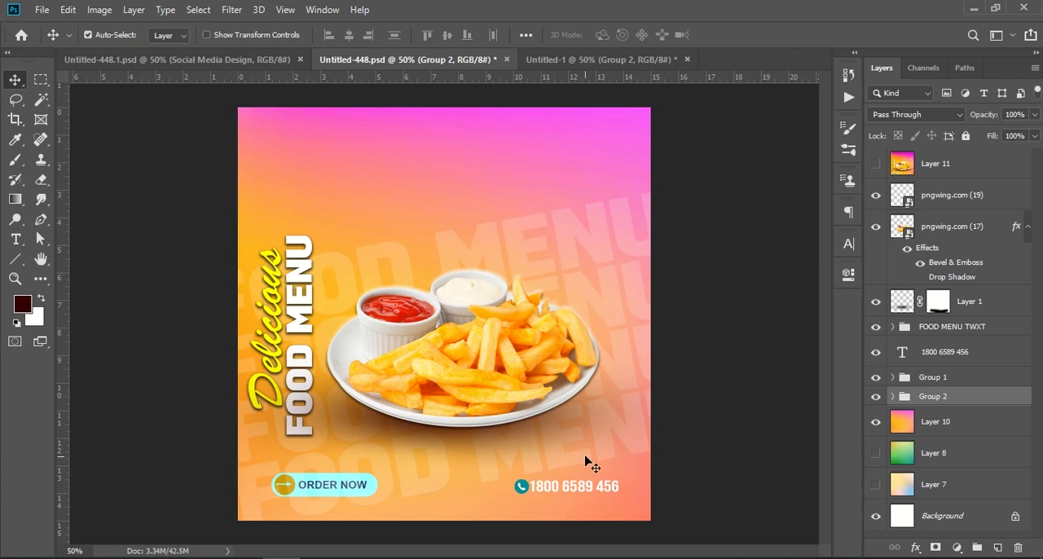
click(935, 361)
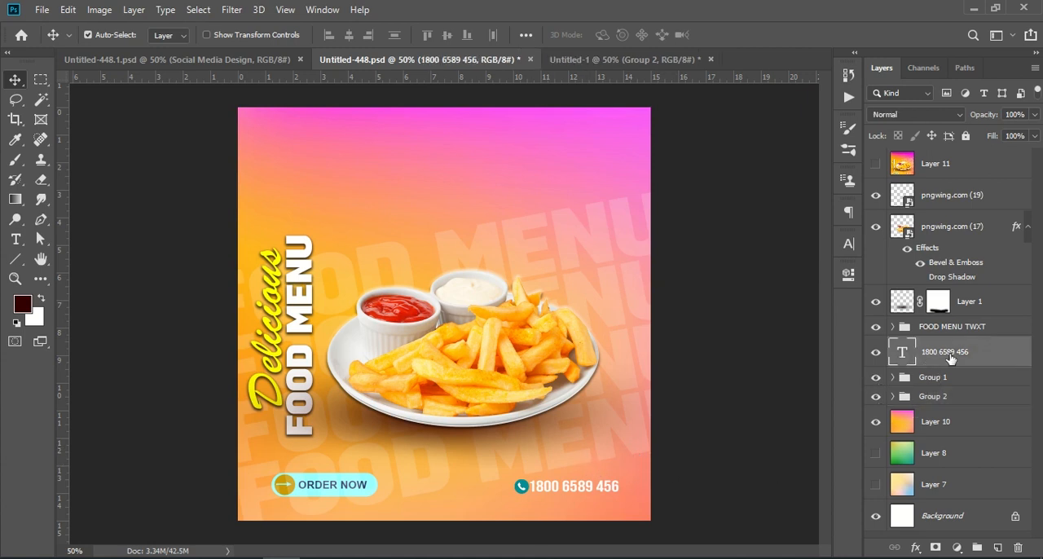
click(875, 355)
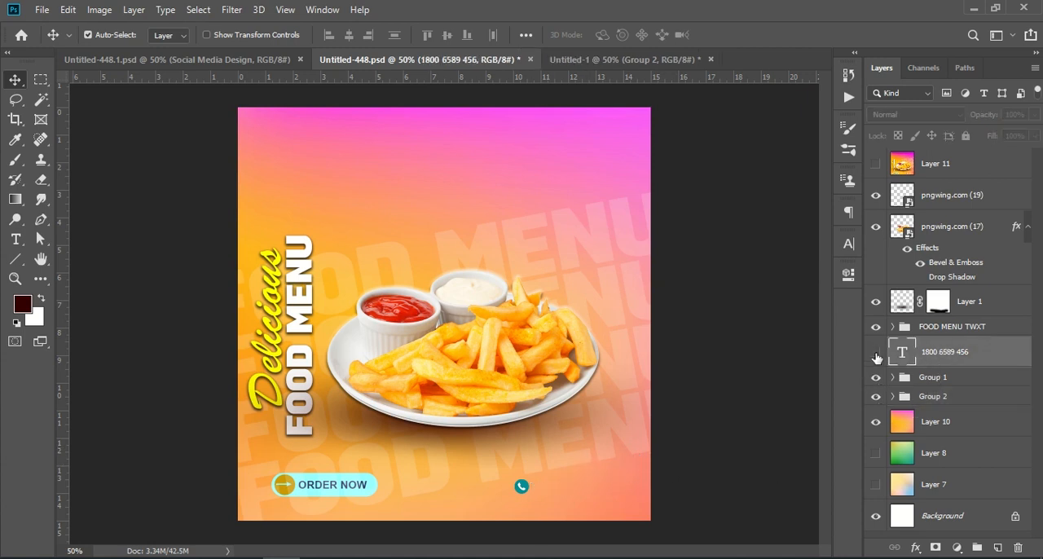
click(876, 355)
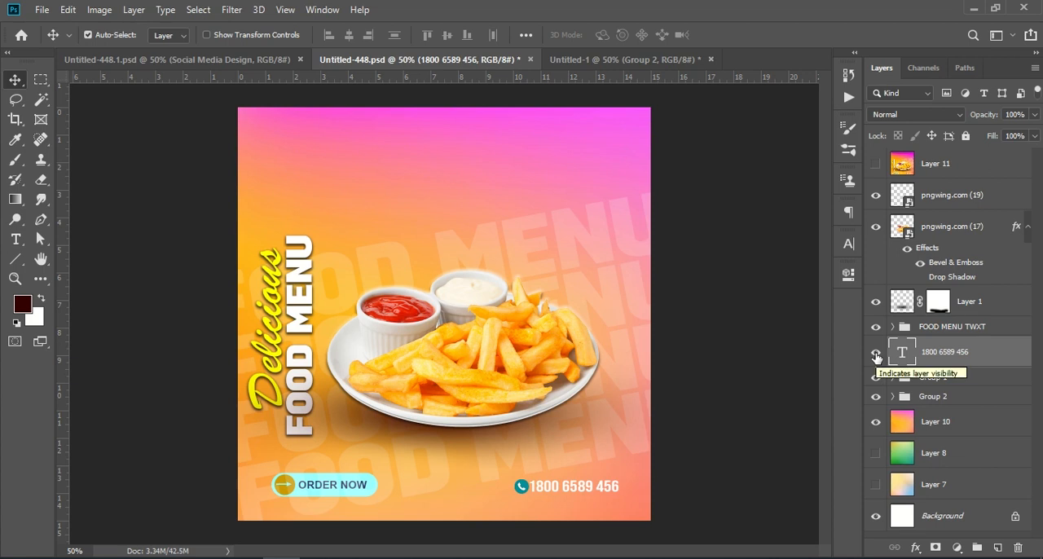
click(875, 397)
click(875, 397)
click(876, 378)
click(876, 377)
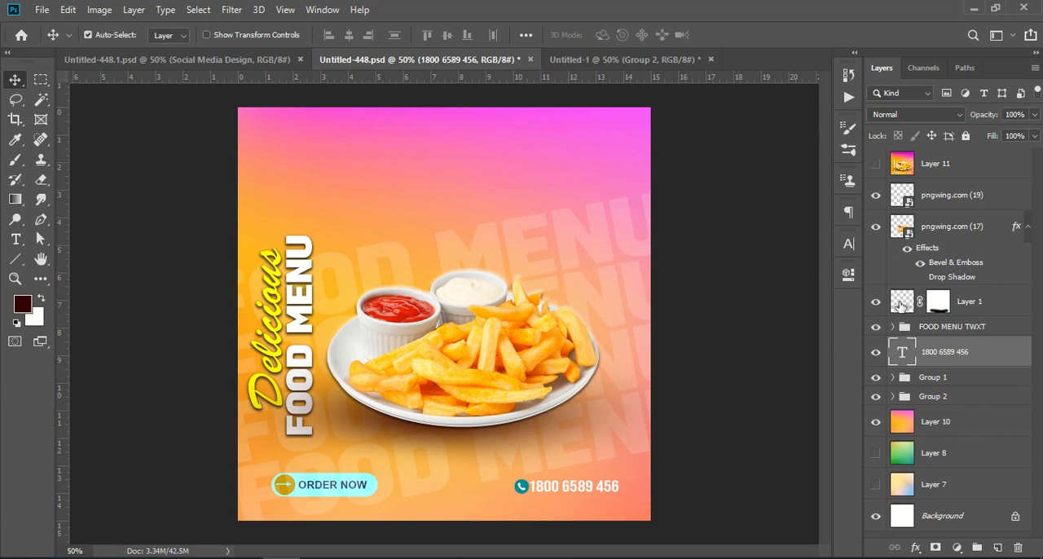
click(876, 197)
Step: Move the phone icon layer pngwing.com (19) directly above the phone number text layer and group the two
drag(953, 197, 951, 349)
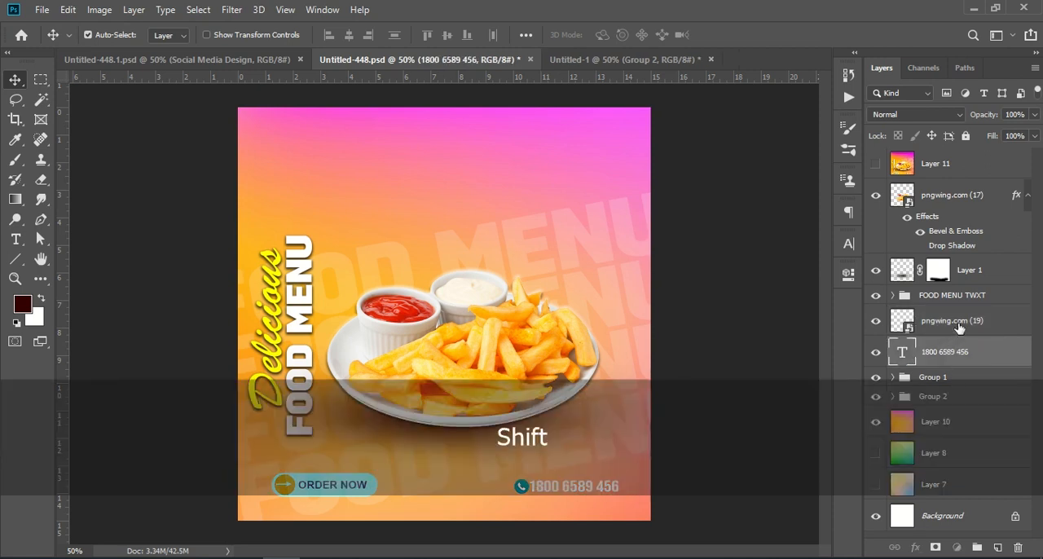
shift+click(954, 344)
click(976, 547)
Step: Copy the phone icon and number group into Untitled-1 and position it at the canvas's lower right, level with the ORDER NOW button
drag(973, 327, 568, 495)
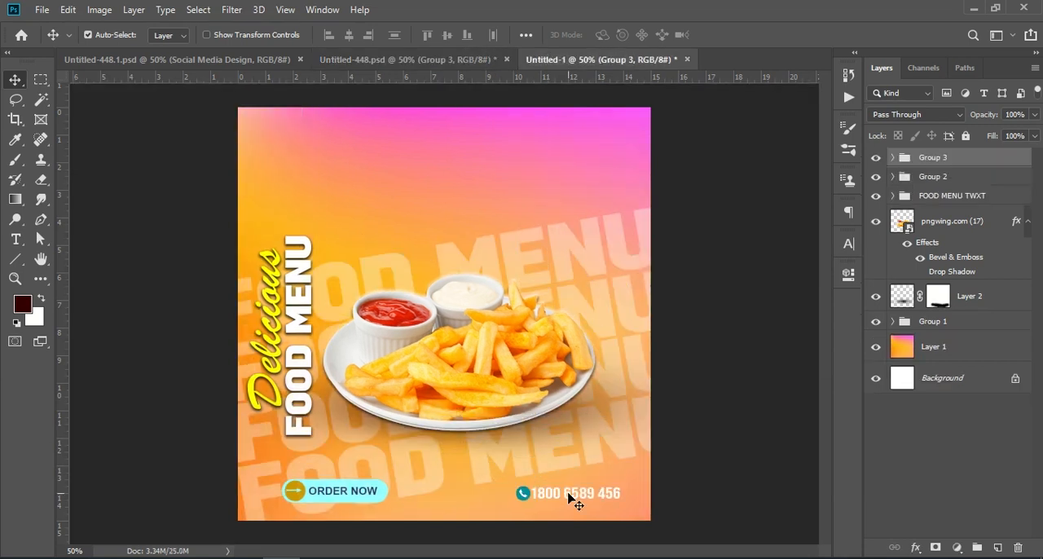
key(ctrl)
key(ctrl+t)
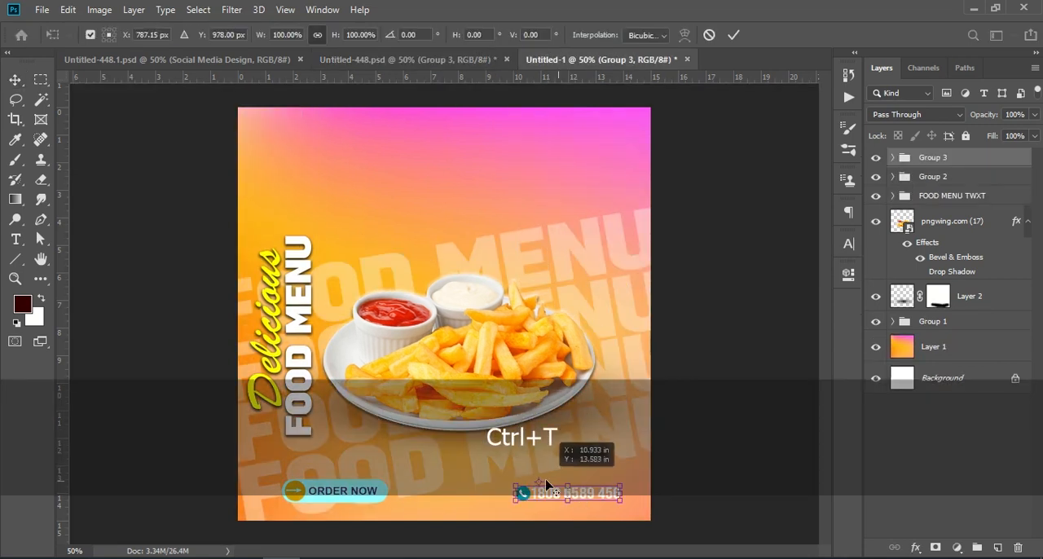
drag(592, 493, 588, 489)
key(Return)
click(927, 459)
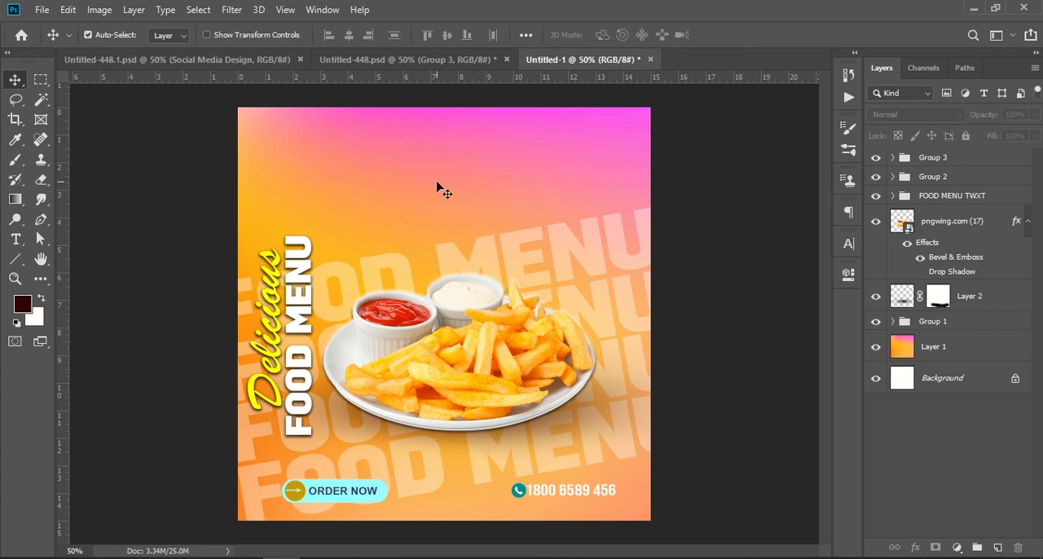
Step: Compare the background with Untitled-448.psd, then shift the Layer 1 gradient left and slightly up in Untitled-1 to match it
click(415, 60)
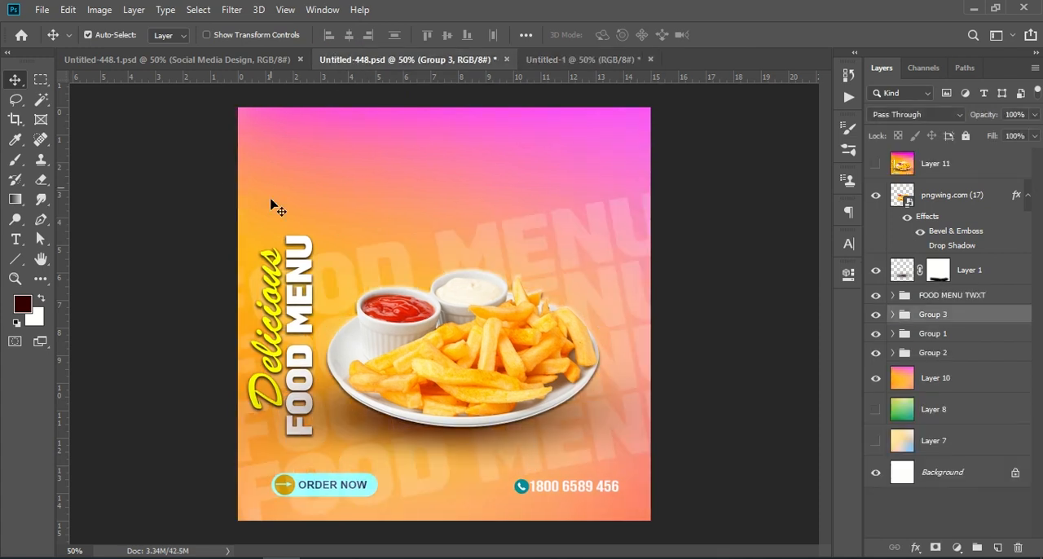
click(538, 59)
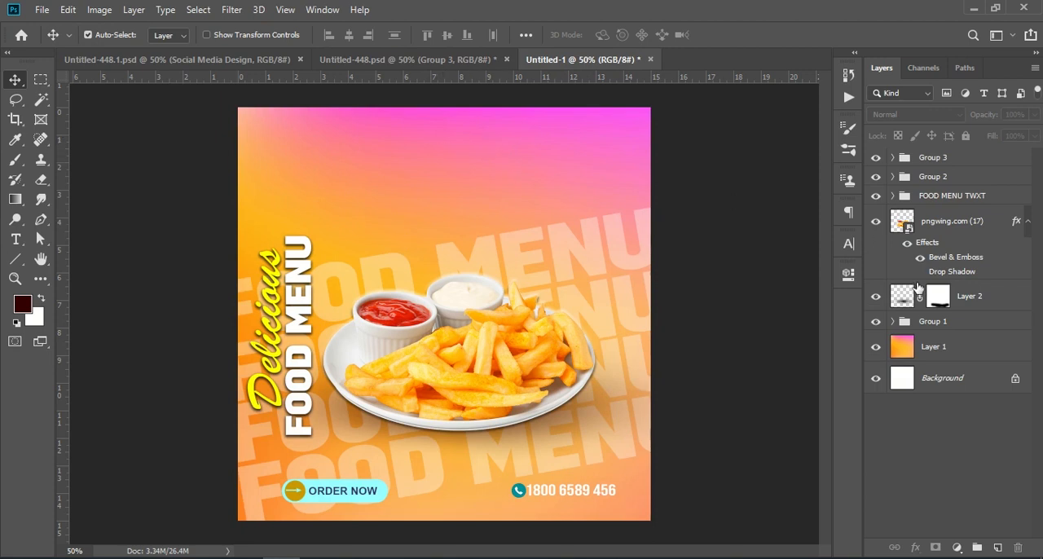
click(917, 351)
drag(509, 189, 247, 143)
click(953, 446)
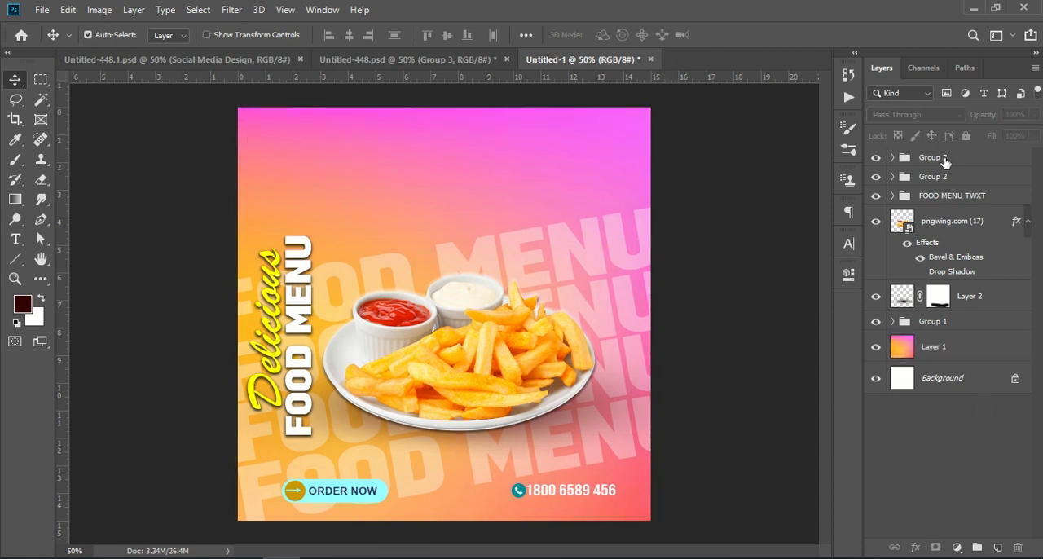
Step: Stamp all visible layers into a new layer above Group 3 and open it in the Camera Raw Filter
click(944, 160)
key(ctrl+shift+alt+e)
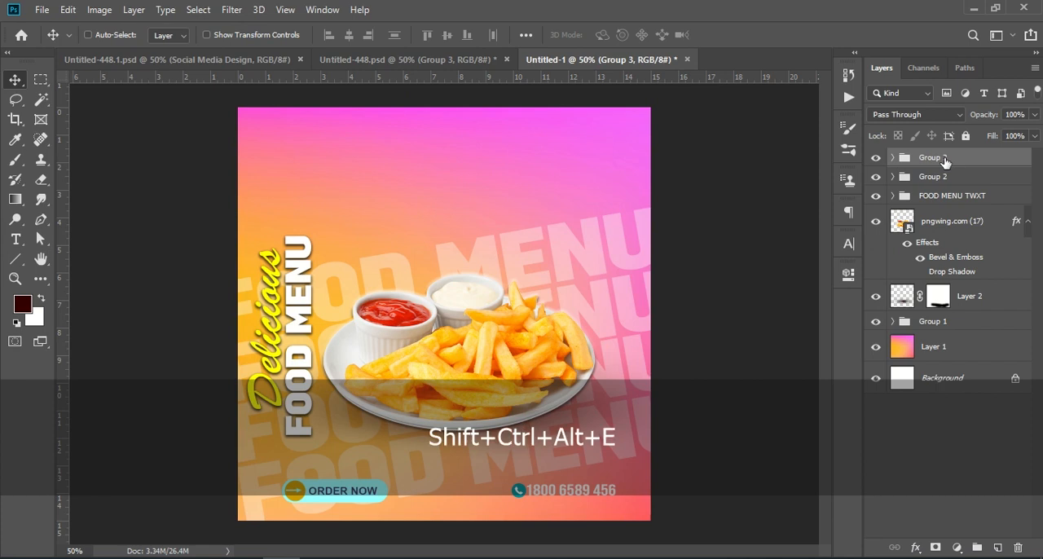
click(231, 9)
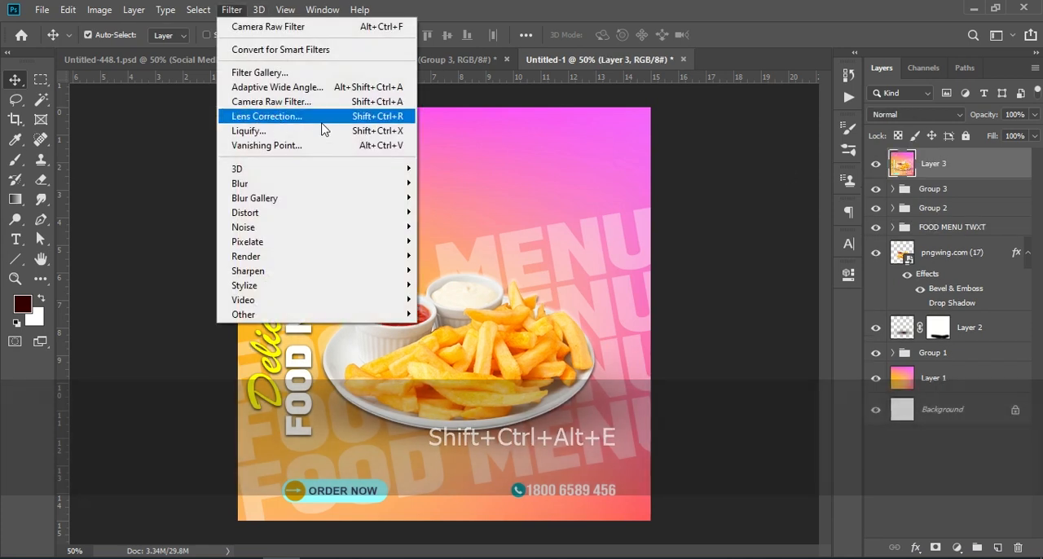
click(327, 107)
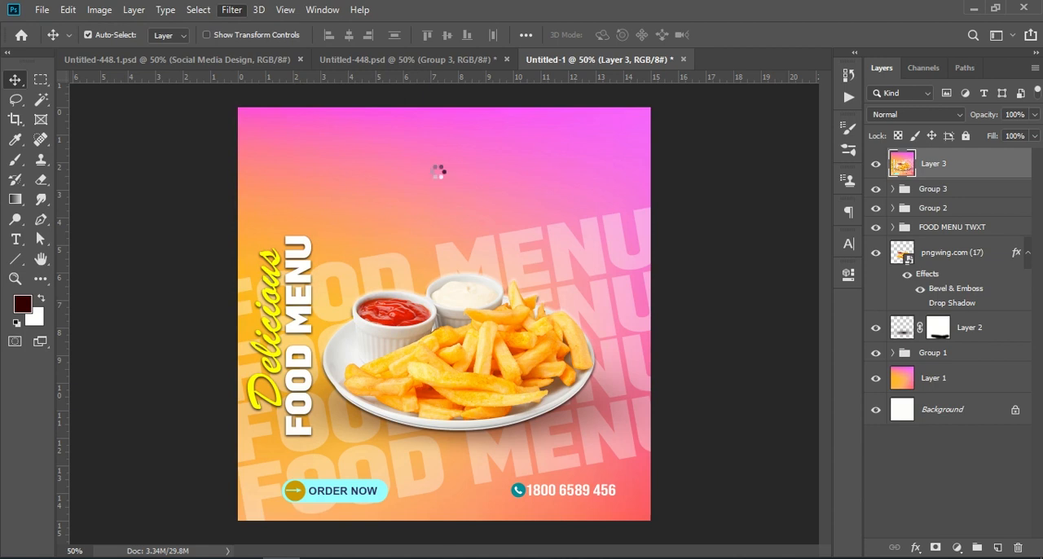
Step: Set Texture to +43, Clarity to +19, Dehaze to +26 and Vibrance to +13 for the stamped layer
scroll(814, 405, down, 1)
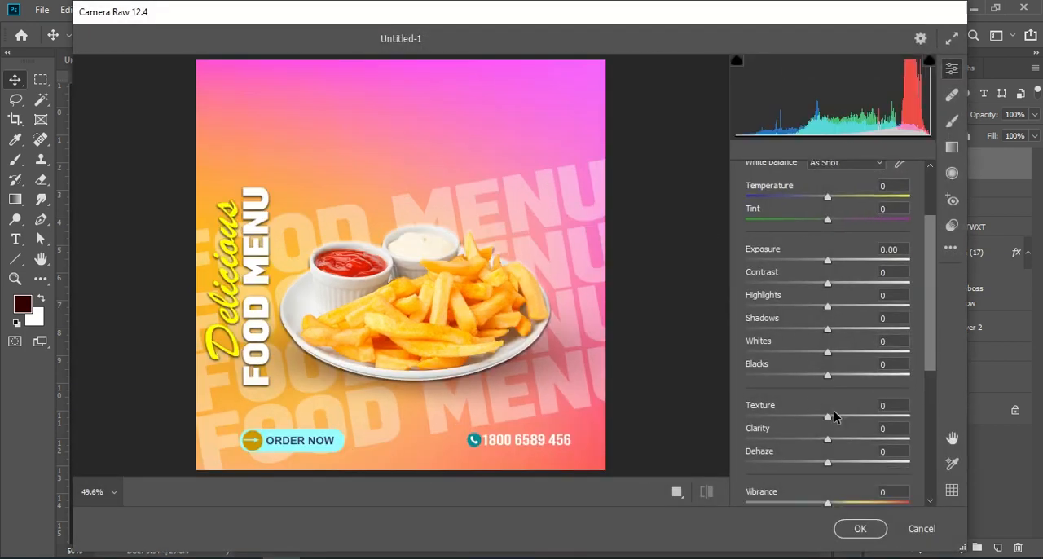
drag(825, 420, 848, 466)
drag(857, 418, 862, 418)
scroll(847, 411, down, 1)
drag(832, 469, 834, 491)
Step: Set Contrast to +28, Highlights to +7, Shadows to +12, Whites to +13 and Blacks to +8, and apply the Camera Raw filter
scroll(825, 347, up, 1)
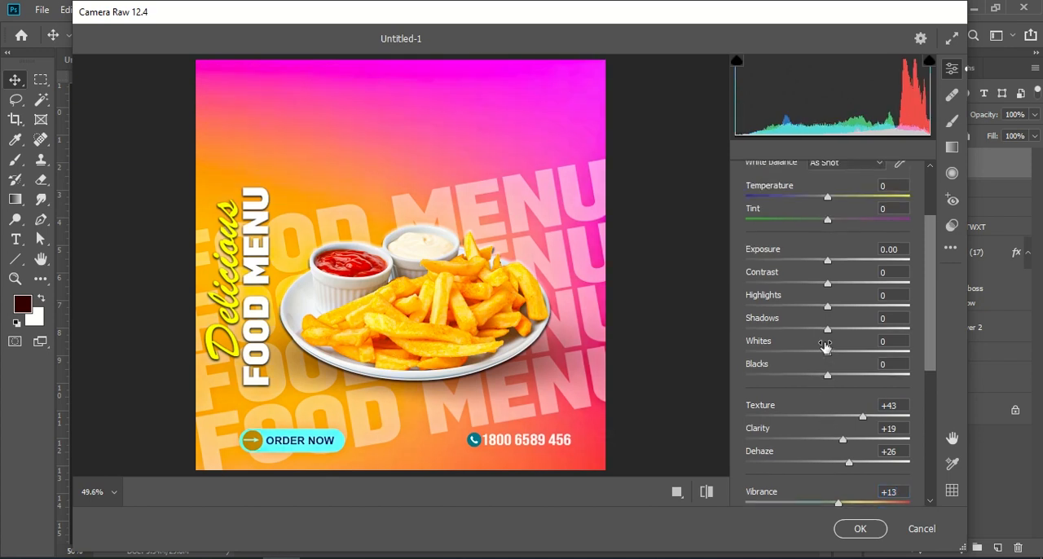
drag(828, 282, 836, 377)
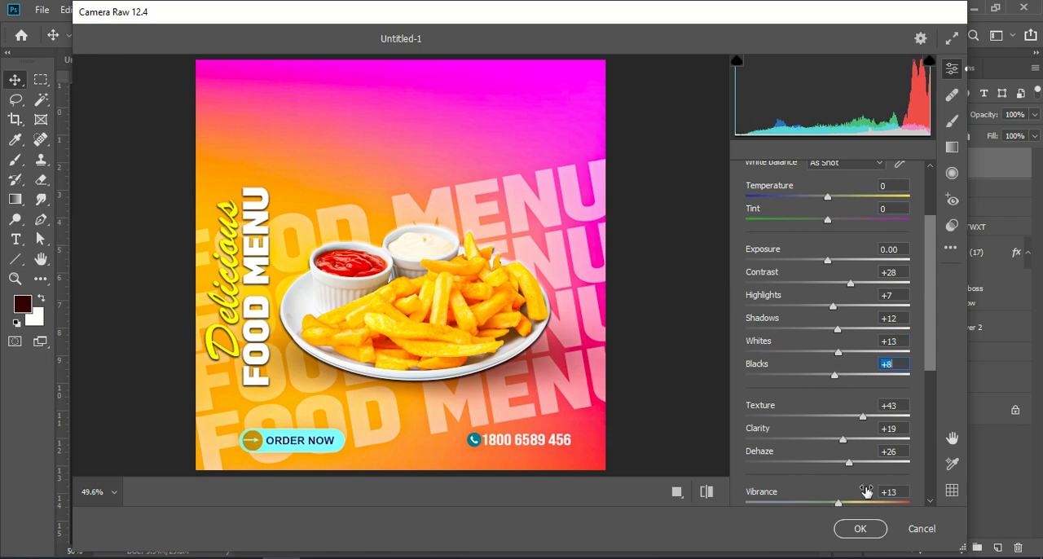
click(859, 529)
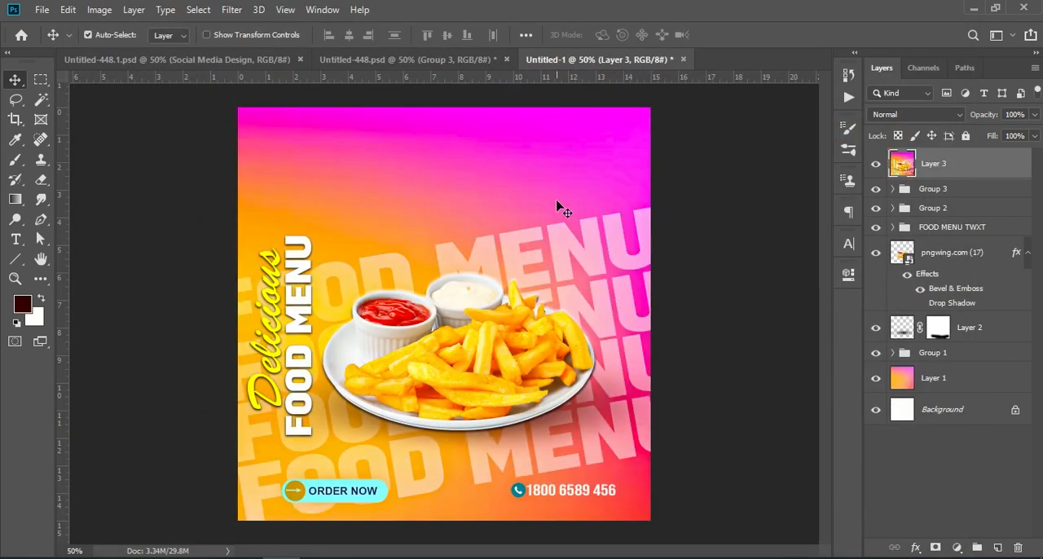